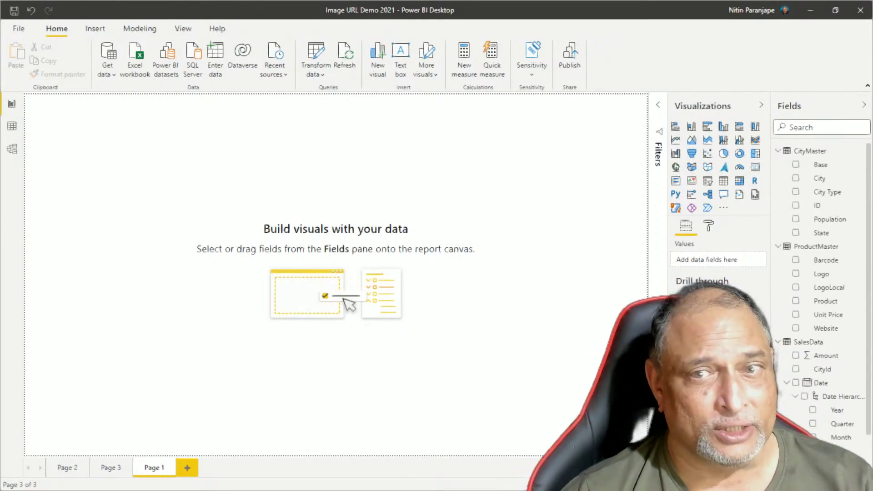
Step: Browse the CityMaster, ProductMaster and SalesData tables in Data view, then switch to Model view
{"action": "left_click", "coordinate": [12, 127]}
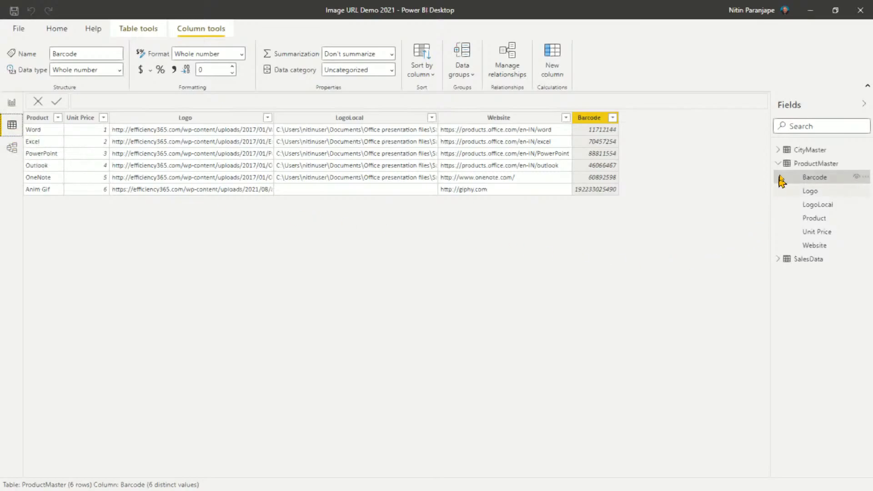
{"action": "left_click", "coordinate": [778, 151]}
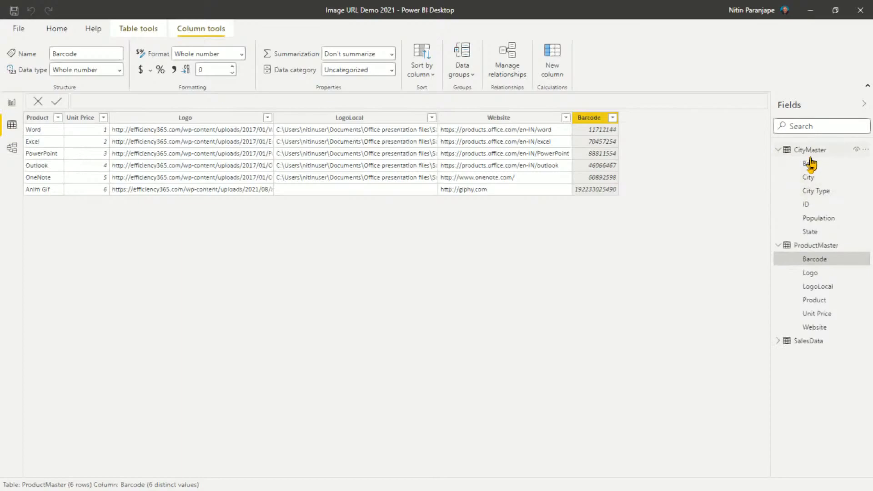
{"action": "left_click", "coordinate": [814, 248]}
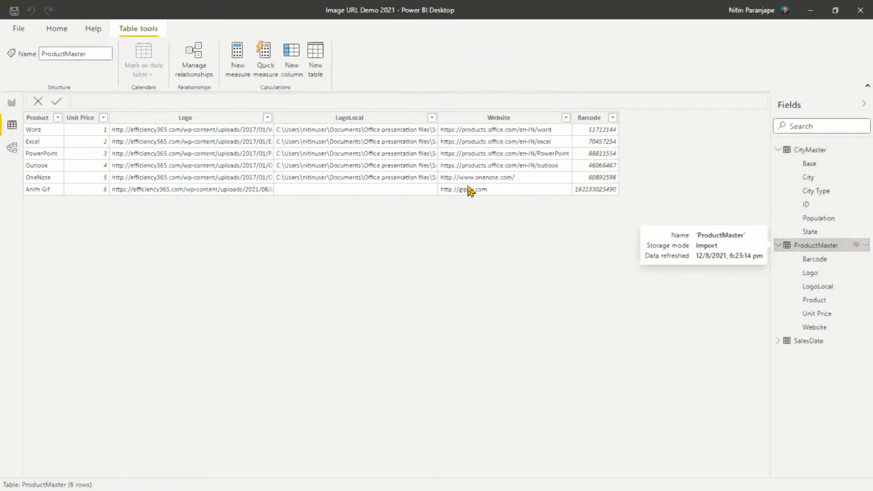
{"action": "left_click", "coordinate": [800, 342]}
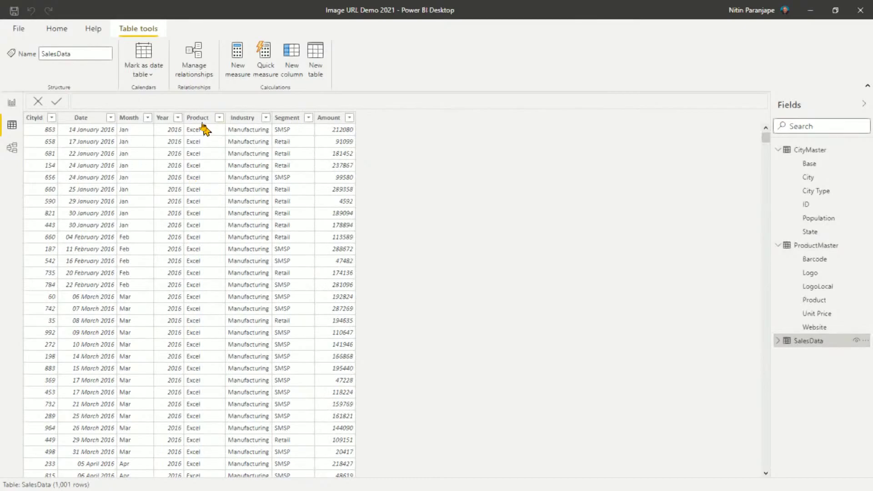
{"action": "left_click", "coordinate": [12, 150]}
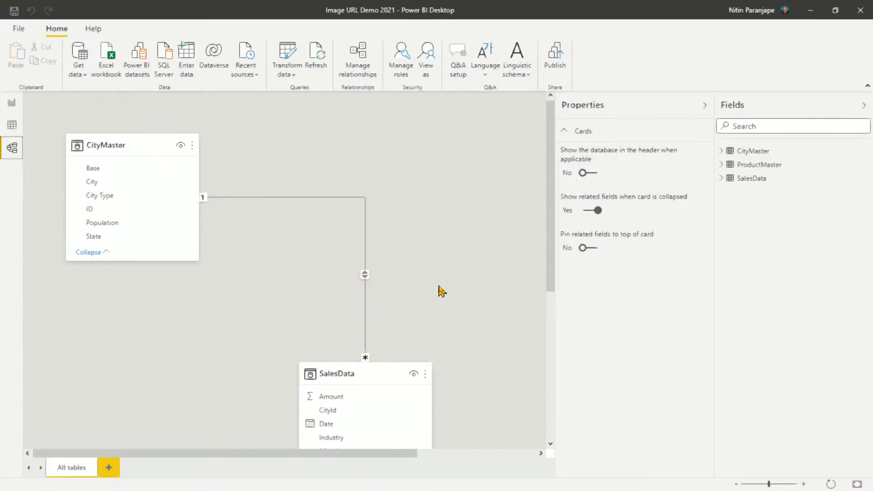
Step: Pan the diagram to check SalesData's links to CityMaster and ProductMaster, then return to Data view
{"action": "left_click_drag", "start_coordinate": [549, 288], "coordinate": [546, 420]}
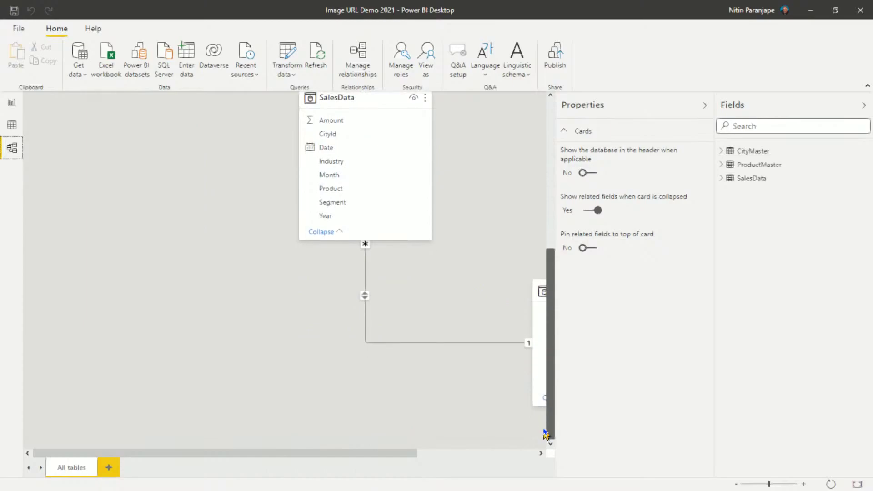
{"action": "left_click_drag", "start_coordinate": [411, 456], "coordinate": [513, 460]}
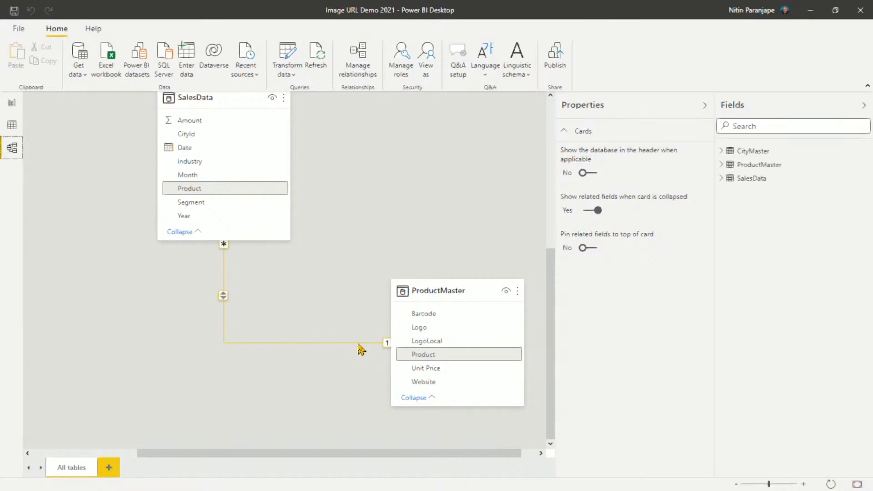
{"action": "left_click", "coordinate": [11, 125]}
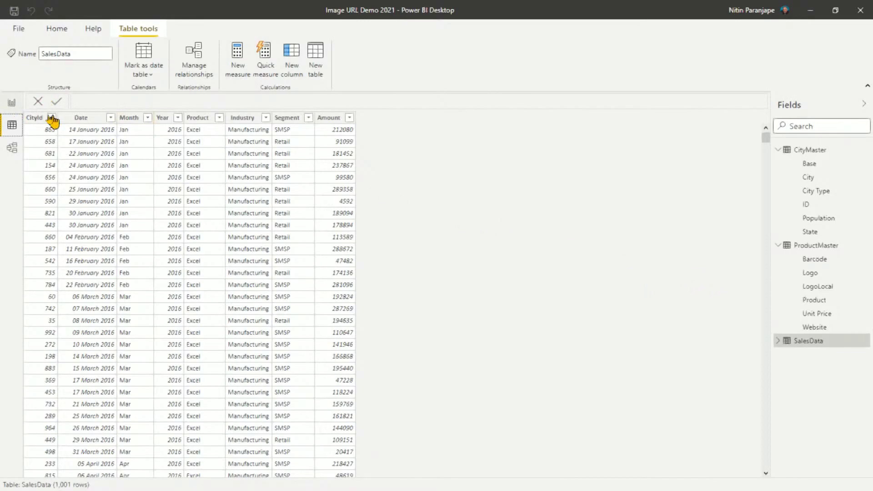
Step: Widen the ProductMaster Logo column and copy all its URL values
{"action": "left_click", "coordinate": [815, 248]}
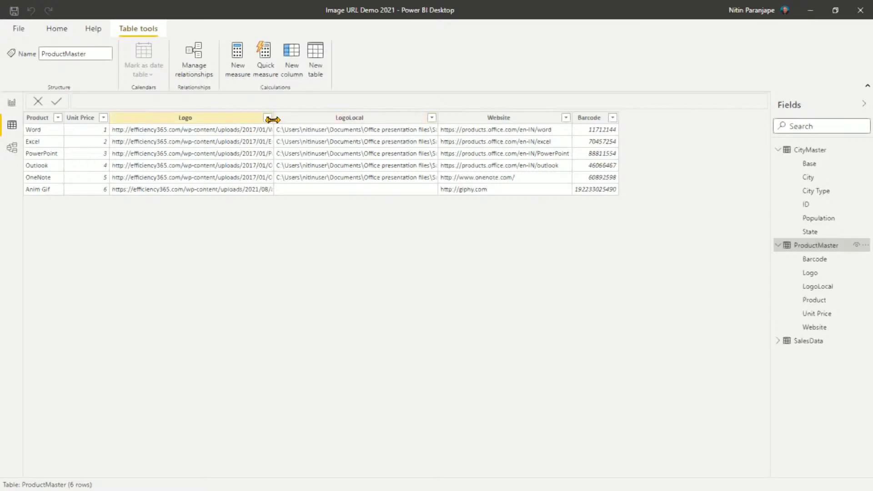
{"action": "left_click_drag", "start_coordinate": [273, 119], "coordinate": [297, 136]}
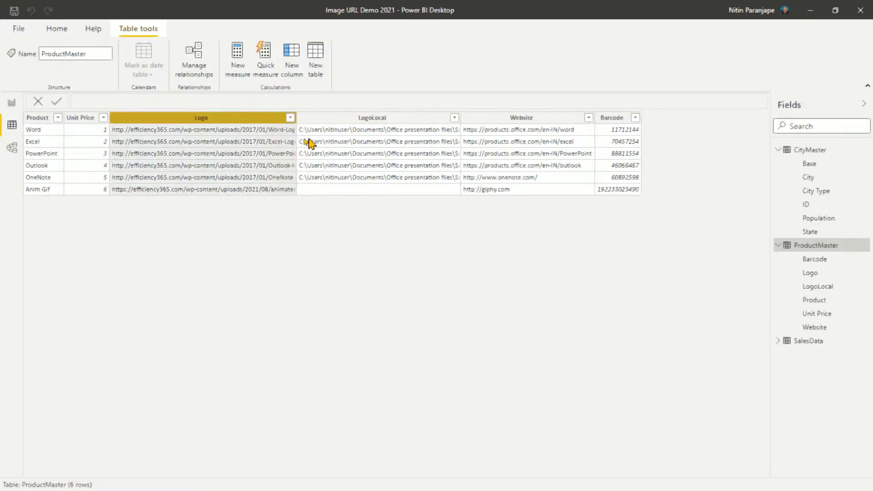
{"action": "right_click", "coordinate": [230, 134]}
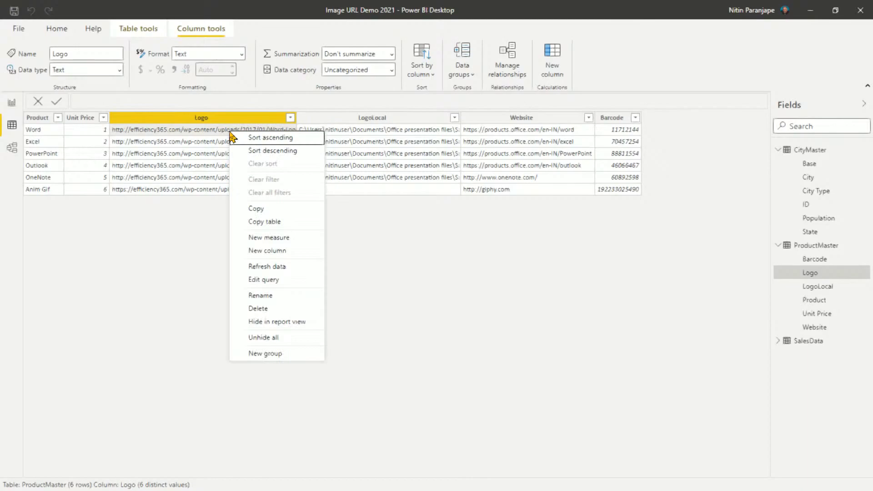
{"action": "left_click", "coordinate": [269, 220]}
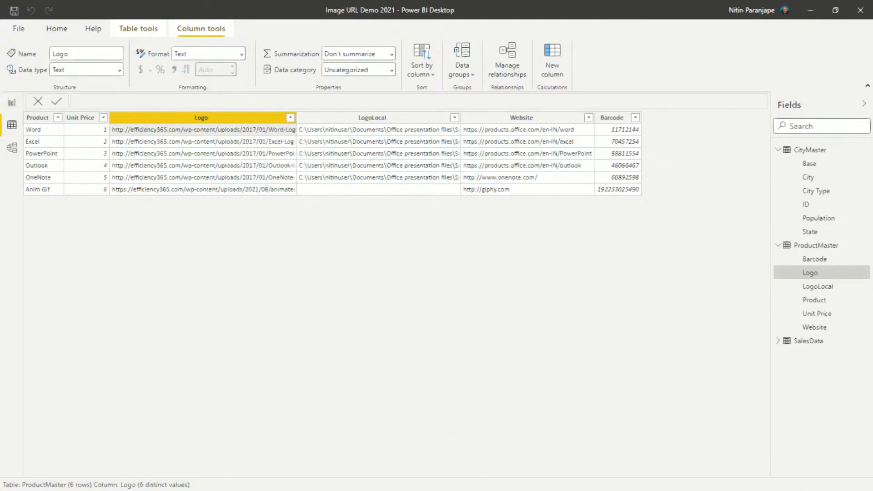
Step: In Edge, paste the copied logo URLs into a new tab's address bar and load them
{"action": "key", "text": "alt+Tab"}
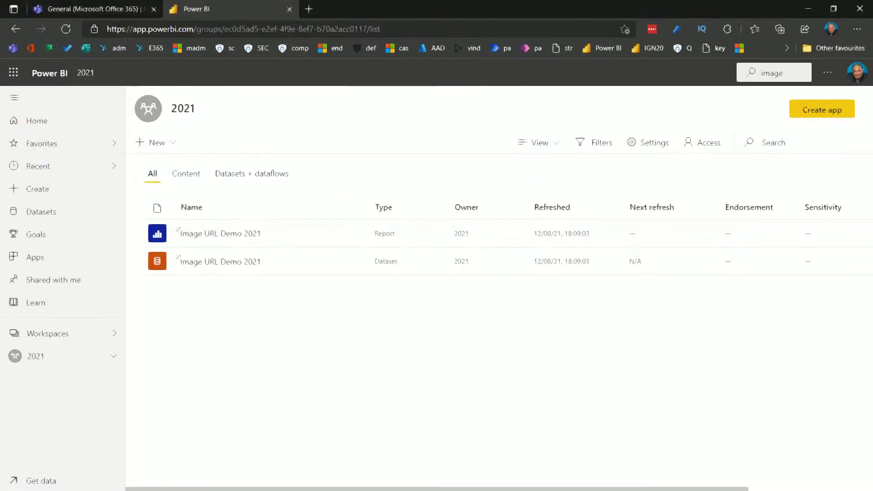
{"action": "left_click", "coordinate": [309, 10]}
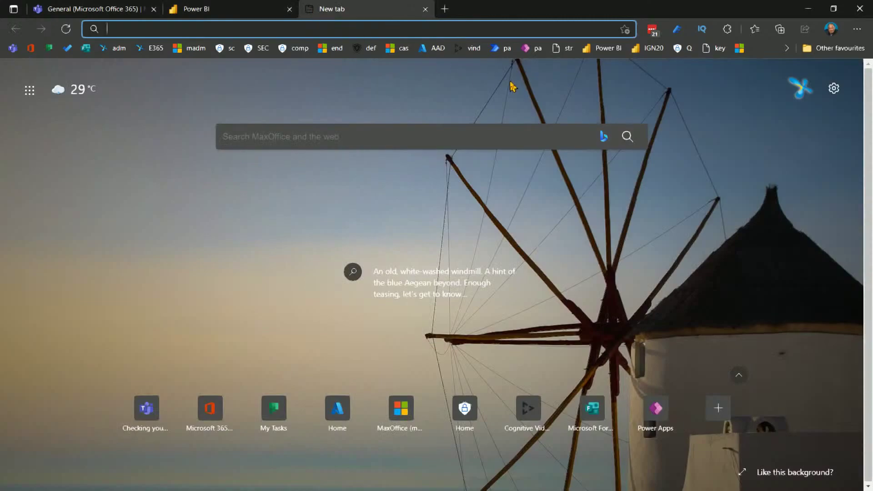
{"action": "key", "text": "ctrl+v"}
{"action": "key", "text": "Return"}
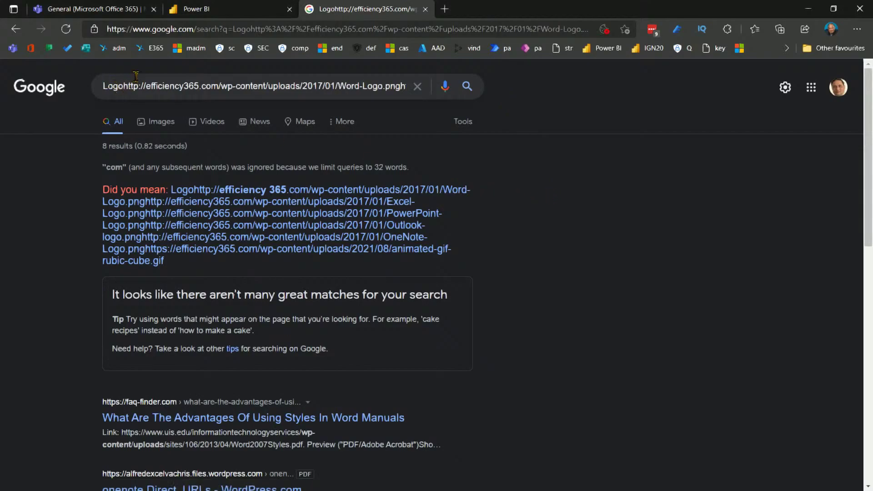
Step: Re-paste the URLs without the leading 'Logo' text, retry the address, and return to Power BI
{"action": "left_click", "coordinate": [141, 29]}
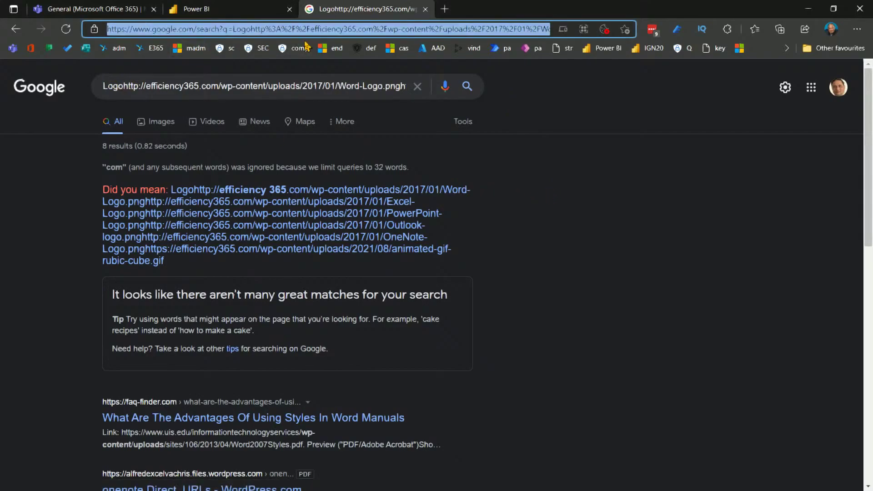
{"action": "key", "text": "ctrl+v"}
{"action": "key", "text": "Home"}
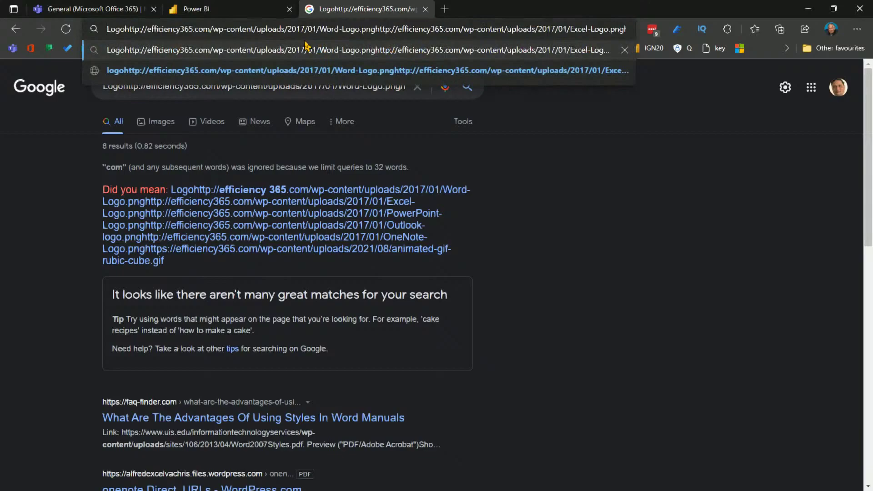
{"action": "key", "text": "Delete"}
{"action": "key", "text": "Delete"}
{"action": "key", "text": "Delete"}
{"action": "key", "text": "Delete"}
{"action": "key", "text": "Delete"}
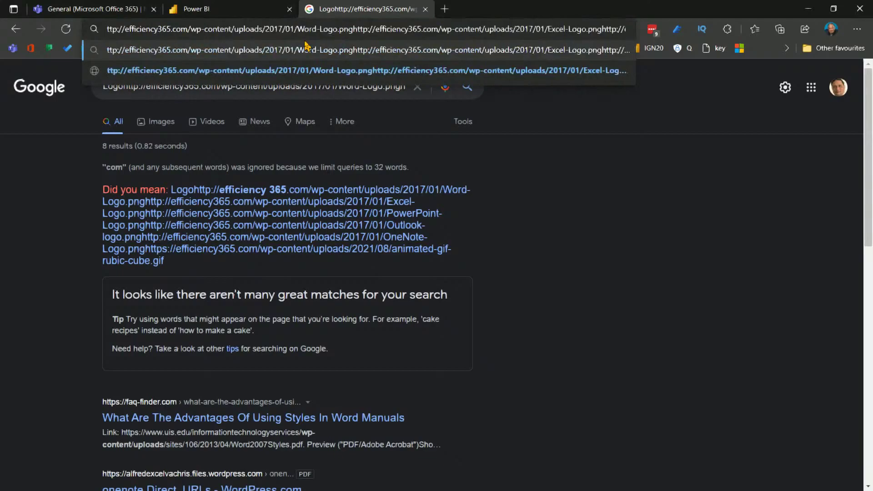
{"action": "key", "text": "Return"}
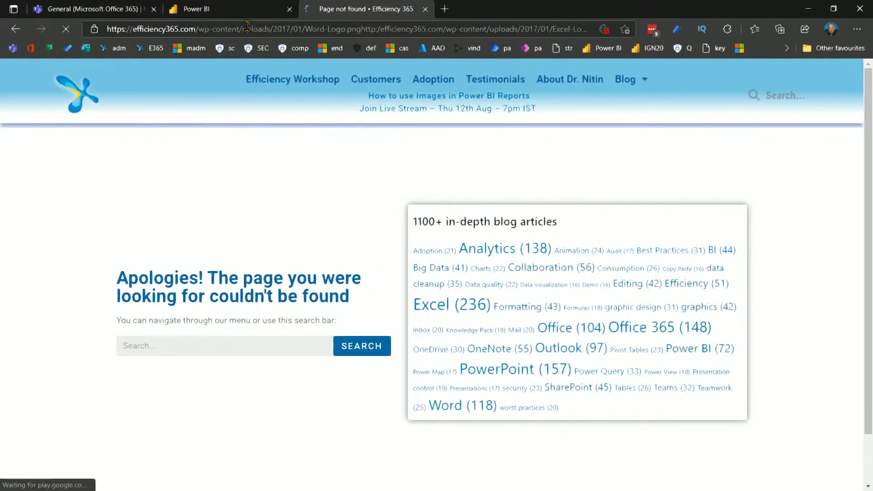
{"action": "key", "text": "ctrl+shift+Tab"}
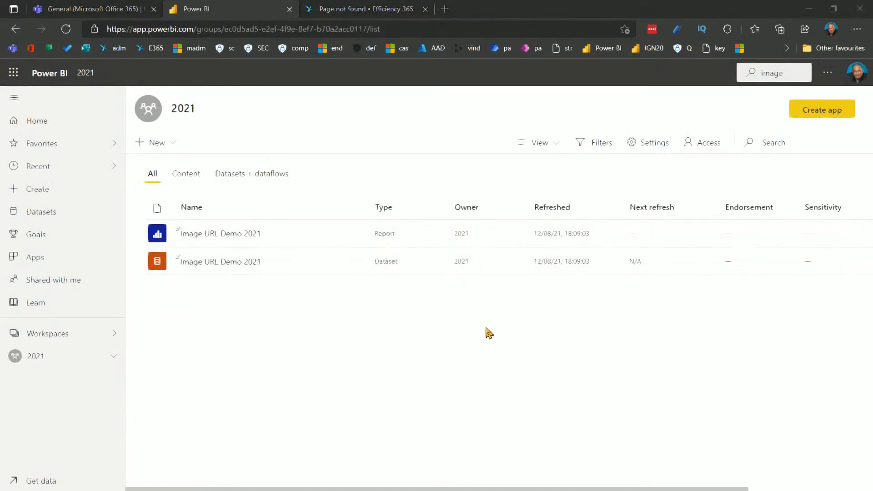
{"action": "key", "text": "alt+Tab"}
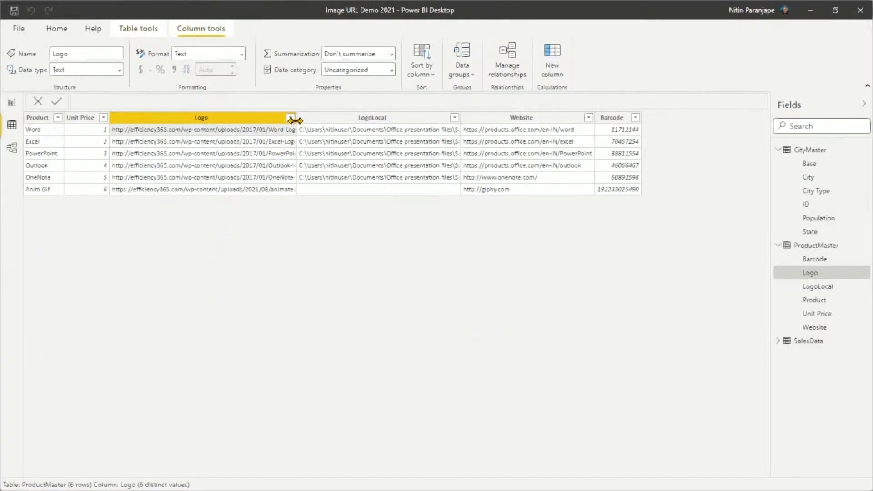
Step: Widen the Logo column further and copy its image URLs again
{"action": "mouse_move", "coordinate": [294, 119]}
{"action": "left_mouse_down"}
{"action": "mouse_move", "coordinate": [367, 117]}
{"action": "mouse_move", "coordinate": [394, 131]}
{"action": "mouse_move", "coordinate": [298, 181]}
{"action": "left_mouse_up"}
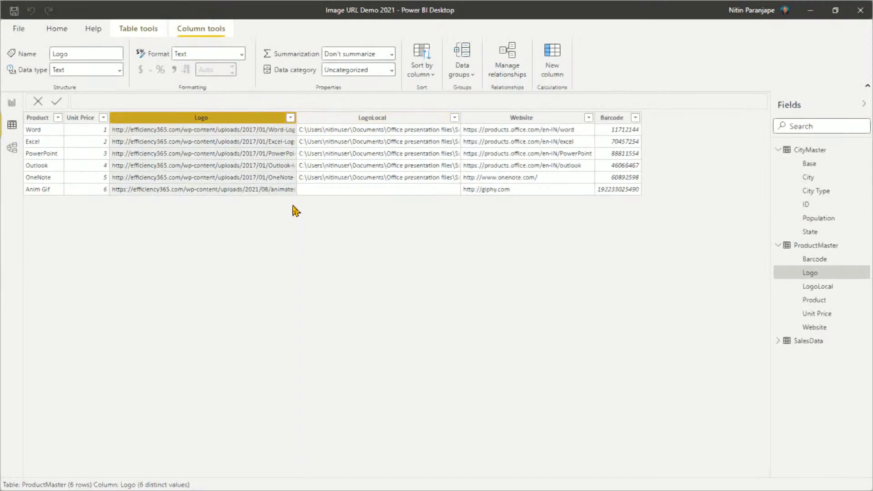
{"action": "right_click", "coordinate": [216, 135]}
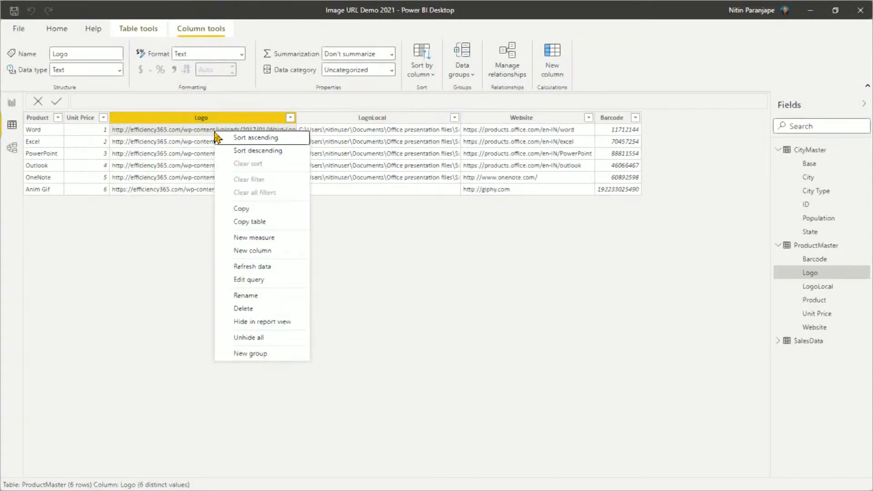
{"action": "left_click", "coordinate": [251, 210]}
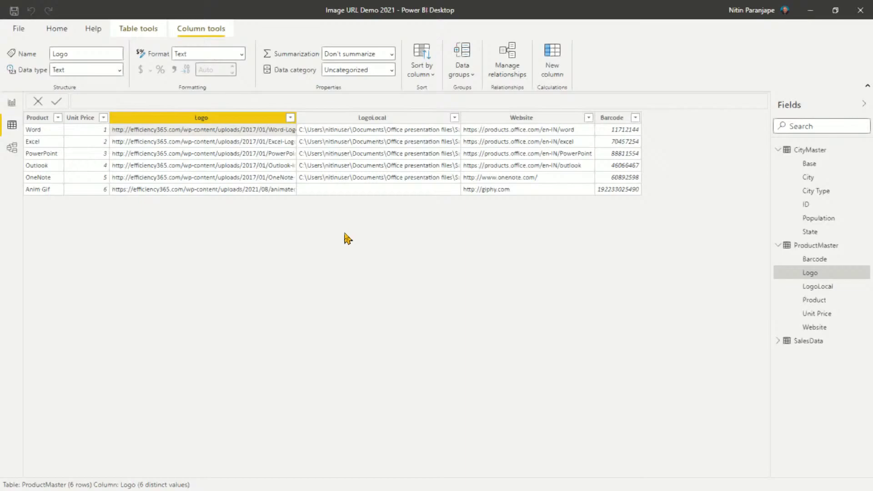
{"action": "right_click", "coordinate": [232, 137]}
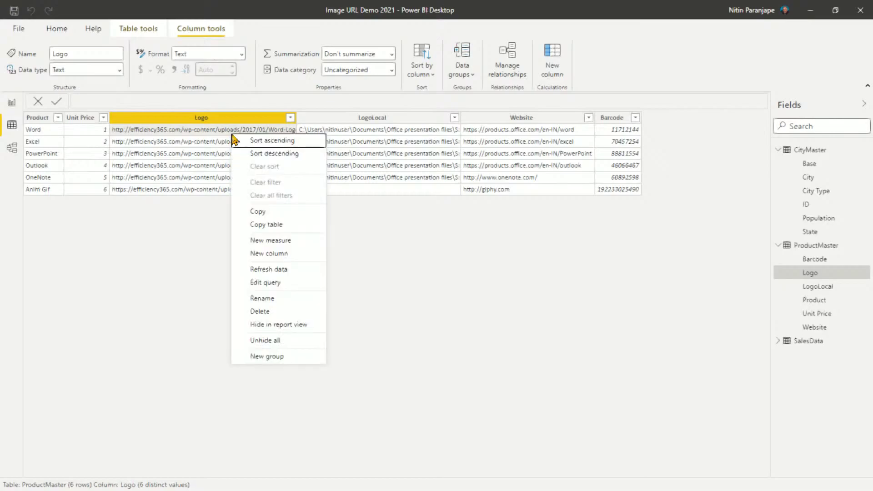
{"action": "left_click", "coordinate": [269, 213]}
Step: Paste the copied URLs into Edge's address bar and remove the leading Logo header text
{"action": "key", "text": "alt+Tab"}
{"action": "key", "text": "ctrl+l"}
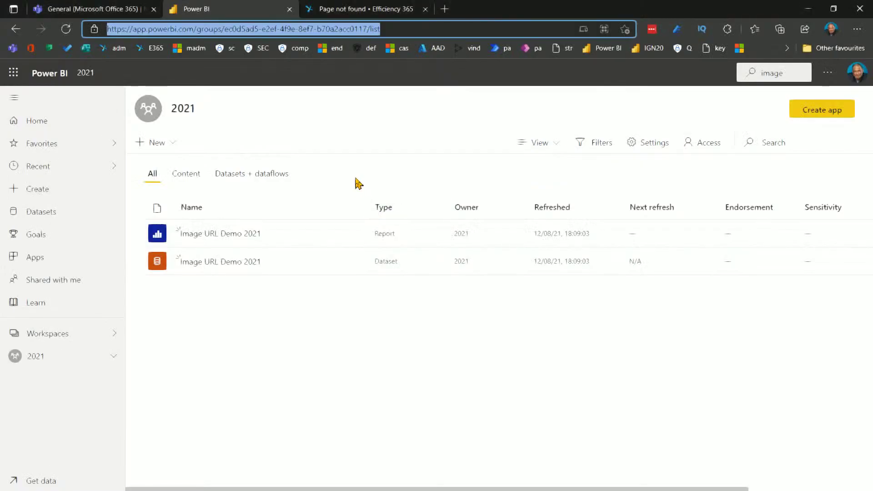
{"action": "key", "text": "ctrl+v"}
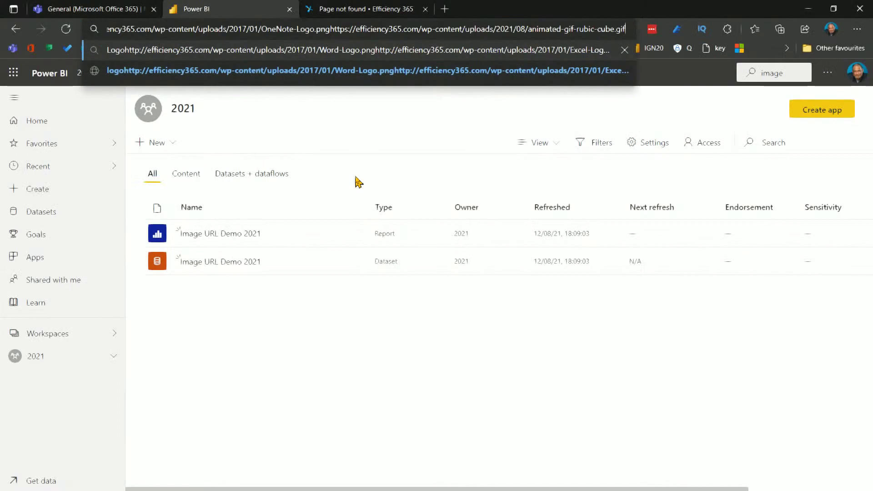
{"action": "key", "text": "Home"}
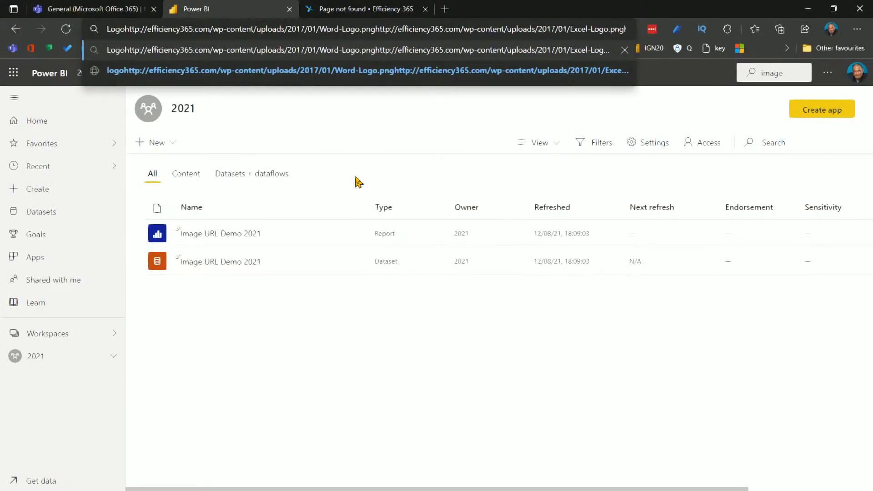
{"action": "key", "text": "shift+Right"}
{"action": "key", "text": "shift+Right"}
{"action": "key", "text": "shift+Right"}
{"action": "key", "text": "shift+Right"}
{"action": "key", "text": "Delete"}
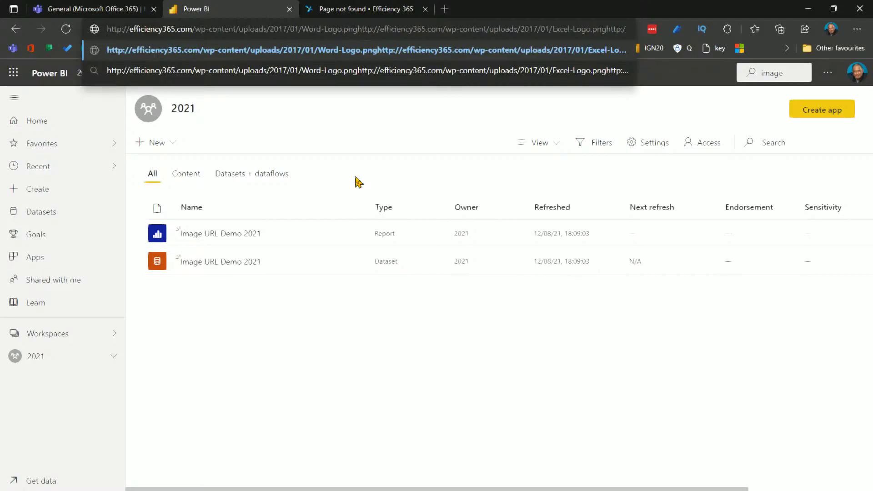
Step: Replace the address with only the Word-Logo.png link, load the image, and return to Power BI
{"action": "key", "text": "ctrl+a"}
{"action": "key", "text": "ctrl+v"}
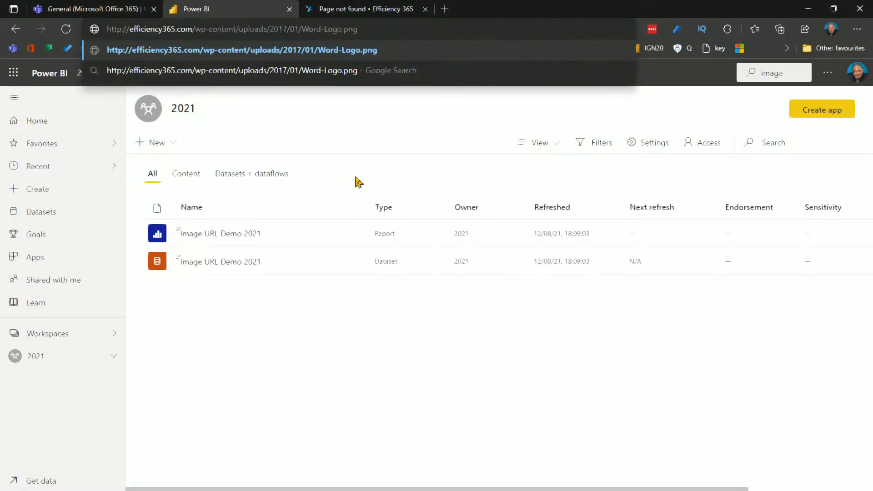
{"action": "key", "text": "Return"}
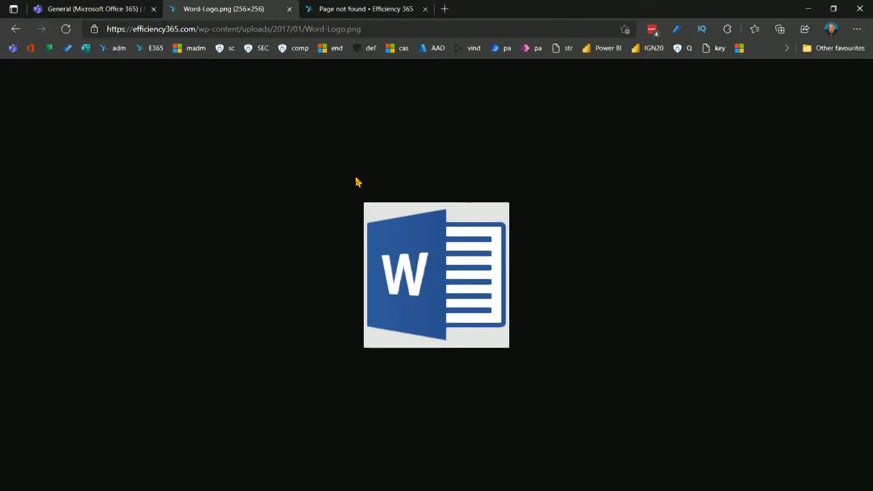
{"action": "key", "text": "alt+Tab"}
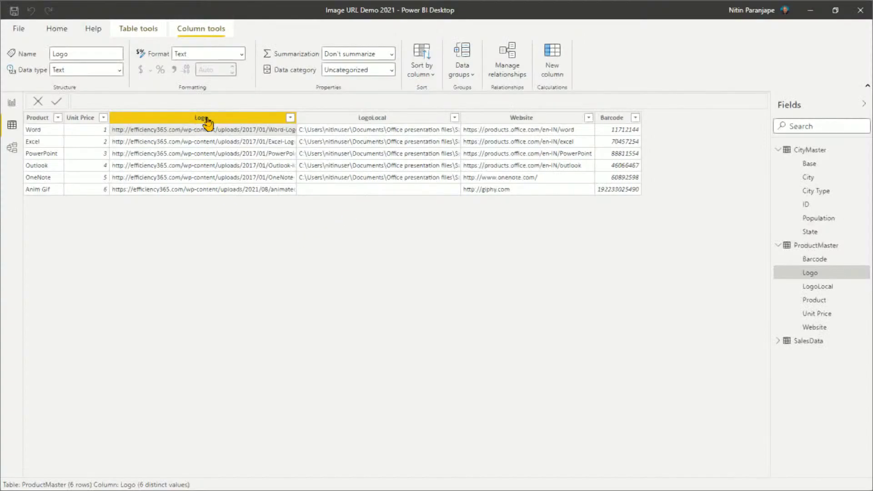
Step: Add a Matrix visual to Page 1 and enlarge it across much of the page
{"action": "left_click", "coordinate": [208, 119]}
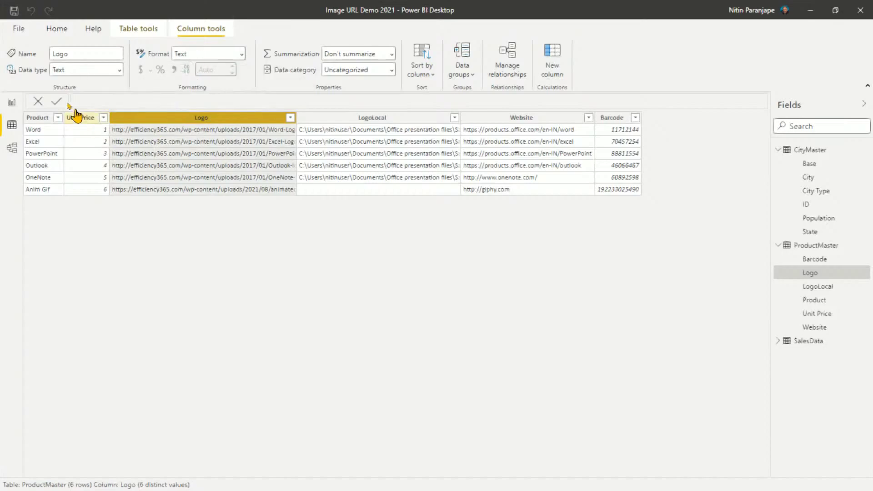
{"action": "left_click", "coordinate": [12, 103]}
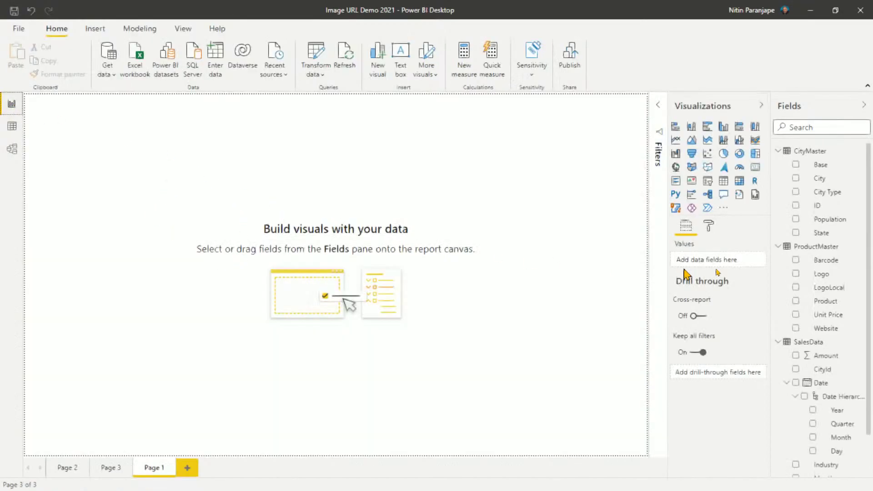
{"action": "left_click", "coordinate": [739, 182]}
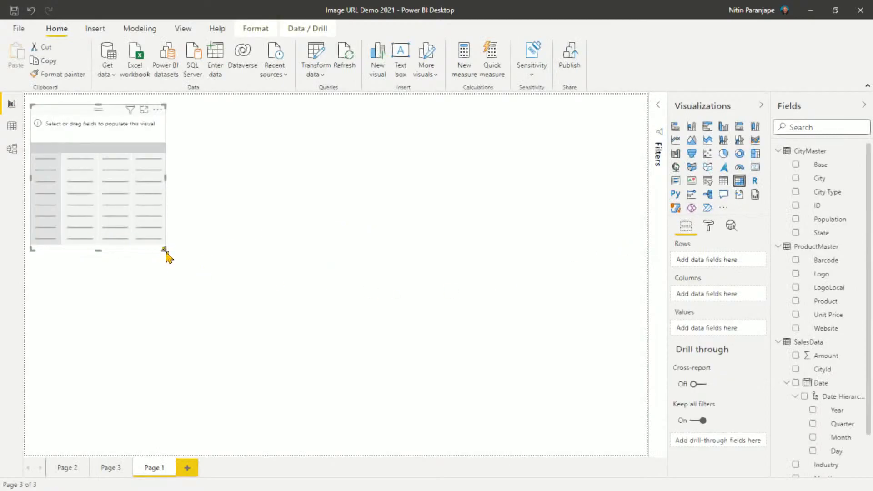
{"action": "left_click_drag", "start_coordinate": [165, 252], "coordinate": [434, 426]}
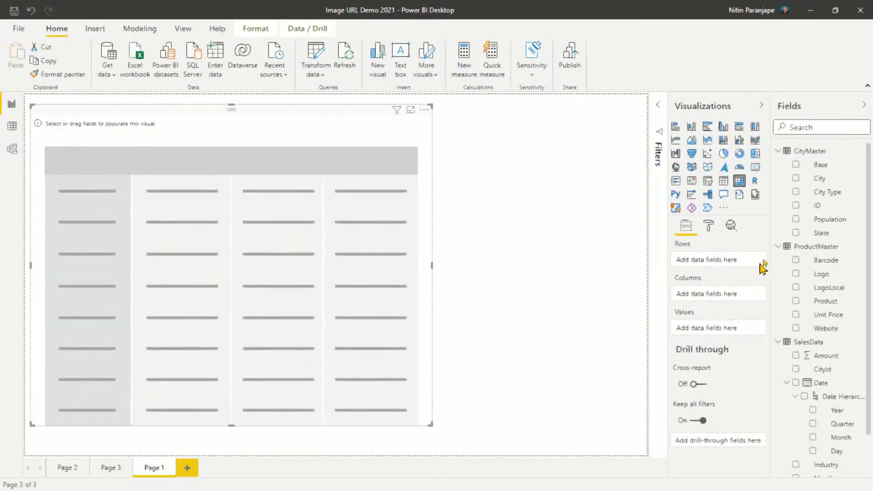
Step: Put Logo in the matrix rows in place of Product and add Amount as values
{"action": "left_click", "coordinate": [828, 305]}
{"action": "left_click_drag", "start_coordinate": [828, 307], "coordinate": [725, 264]}
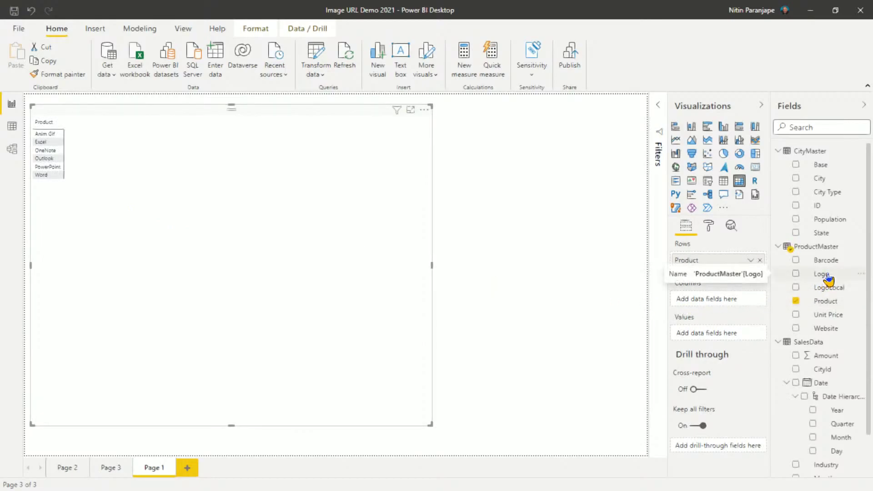
{"action": "left_click_drag", "start_coordinate": [826, 276], "coordinate": [736, 273]}
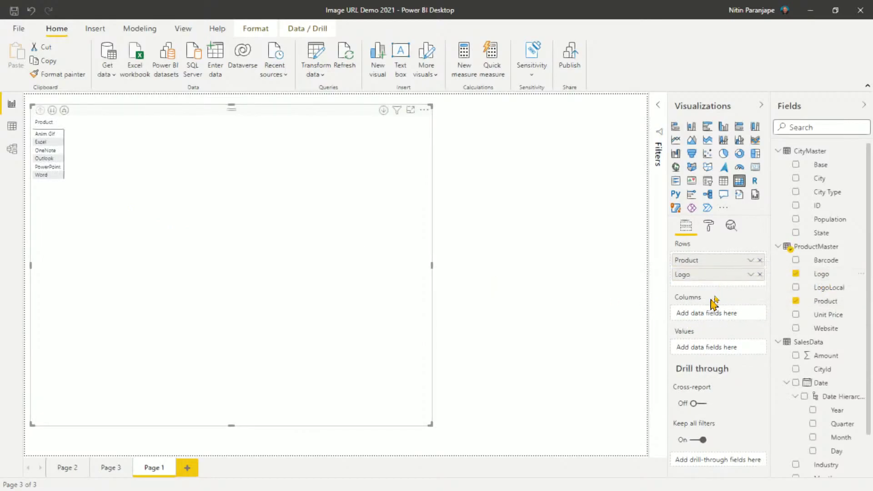
{"action": "left_click", "coordinate": [759, 260]}
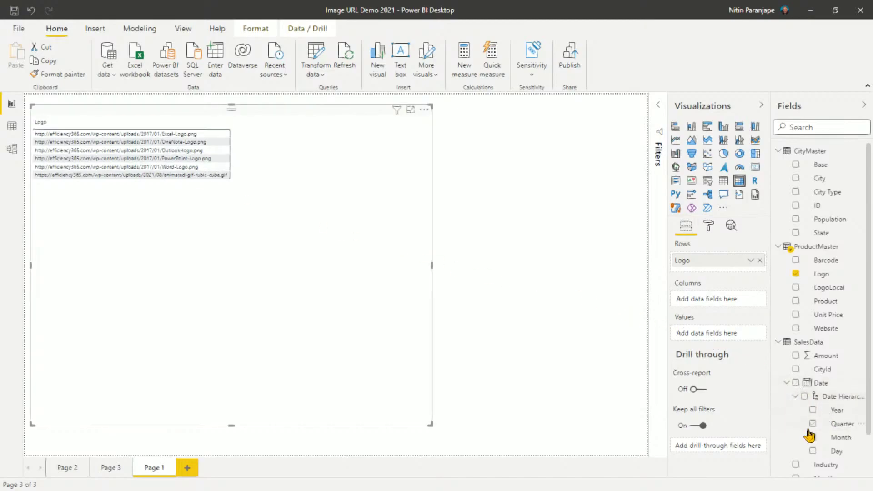
{"action": "left_click_drag", "start_coordinate": [819, 357], "coordinate": [310, 154]}
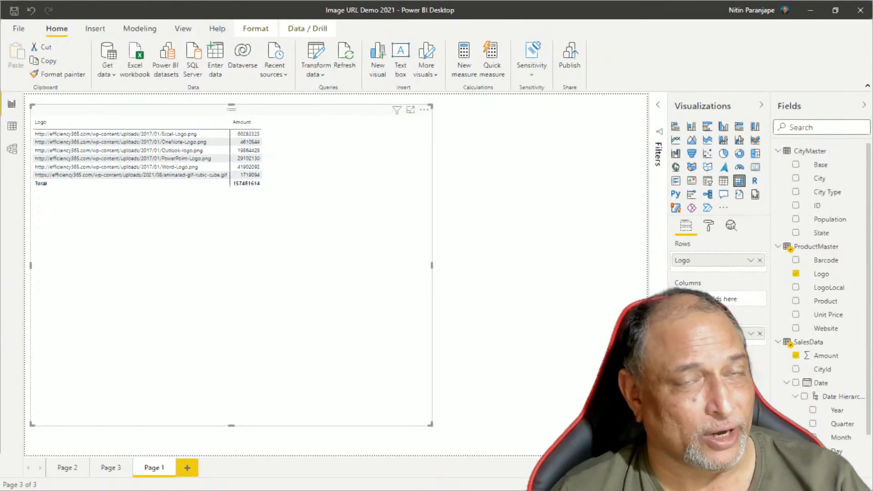
Step: Switch to Data view to inspect the ProductMaster columns
{"action": "left_click", "coordinate": [12, 126]}
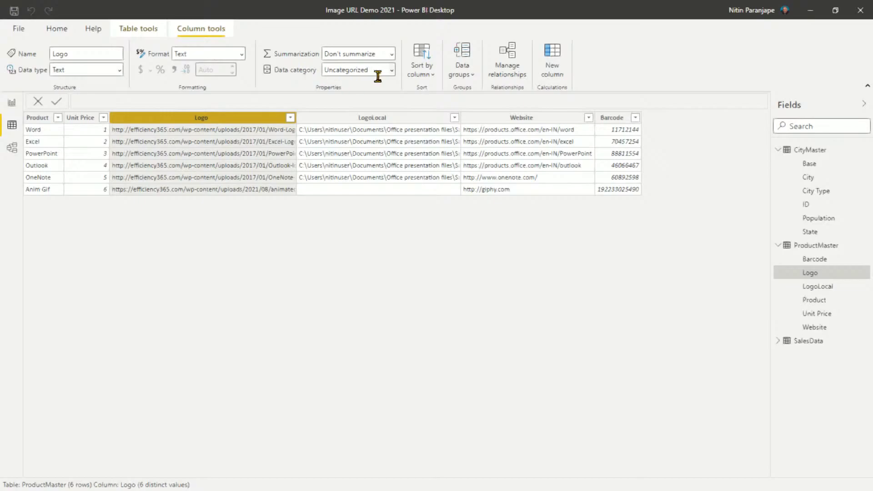
Step: Set the Logo column's data category to Image URL, then select the Website column
{"action": "left_click", "coordinate": [392, 70]}
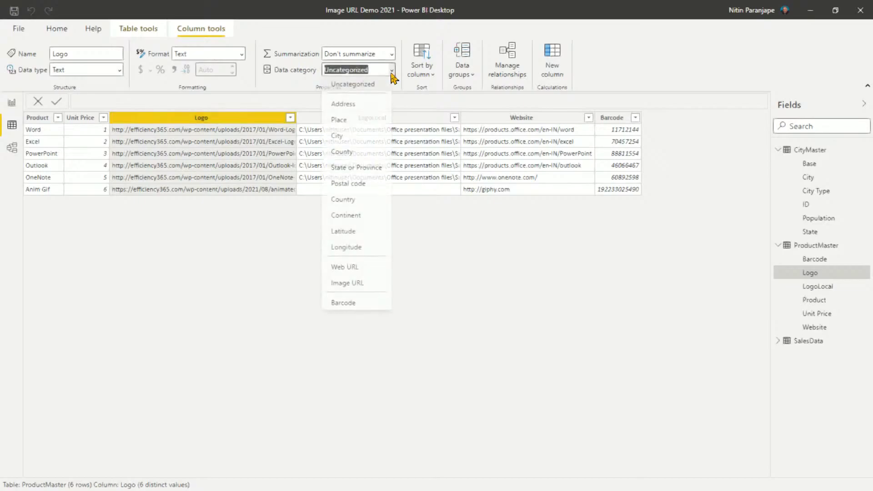
{"action": "left_click", "coordinate": [367, 285]}
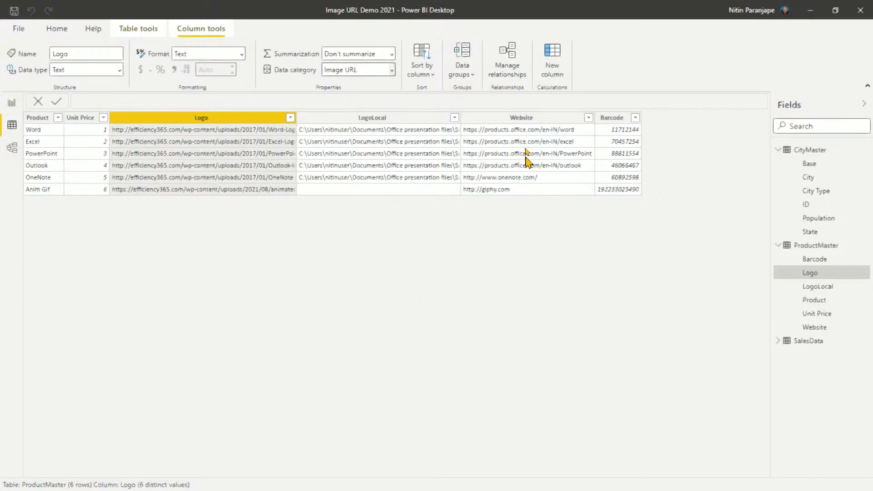
{"action": "left_click", "coordinate": [526, 121]}
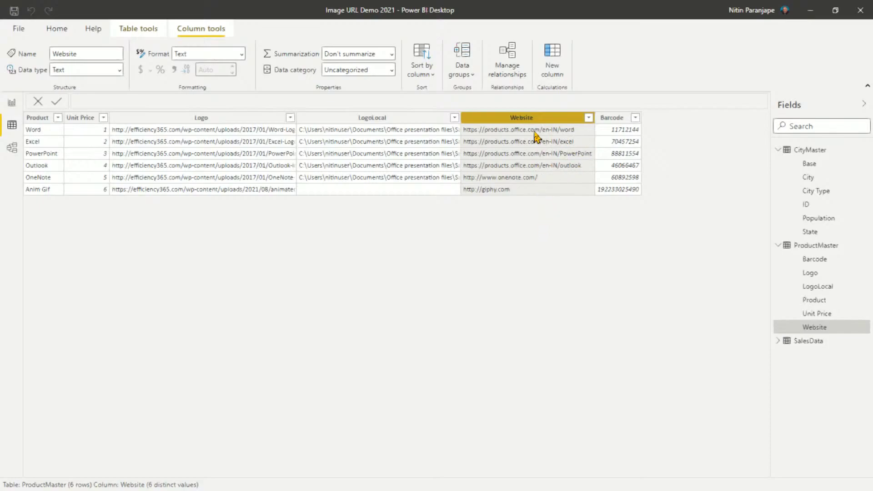
Step: Set Website's data category to Web URL and Barcode's to Barcode, then return to the report
{"action": "left_click", "coordinate": [392, 70]}
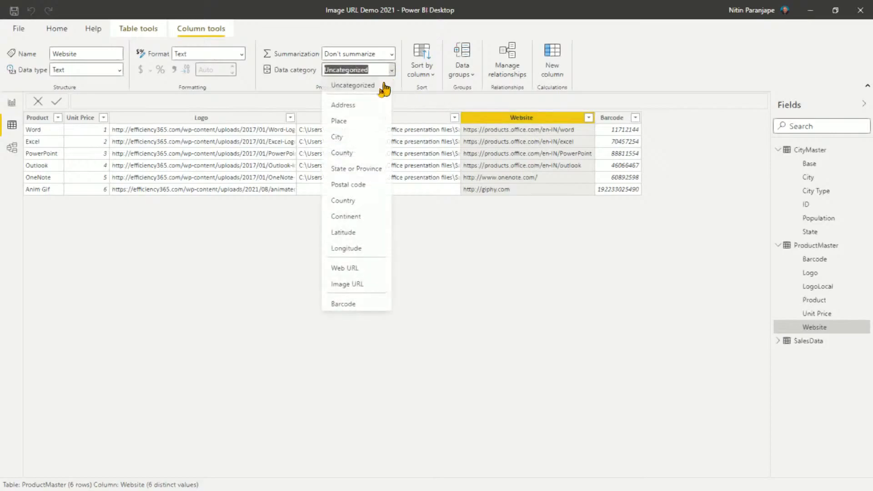
{"action": "left_click", "coordinate": [361, 269]}
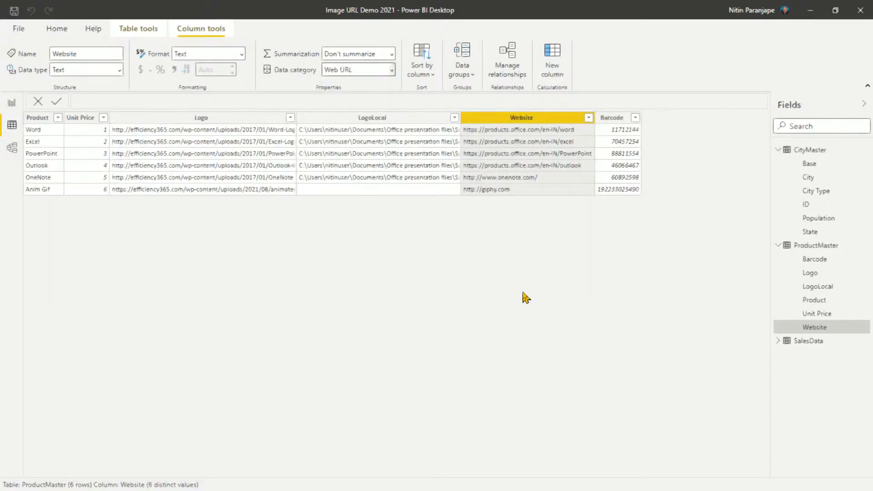
{"action": "left_click", "coordinate": [604, 121]}
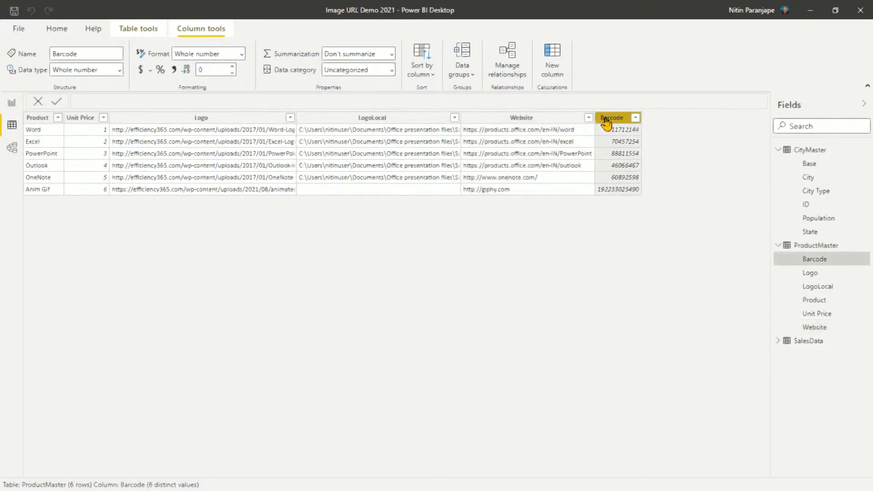
{"action": "left_click", "coordinate": [392, 72]}
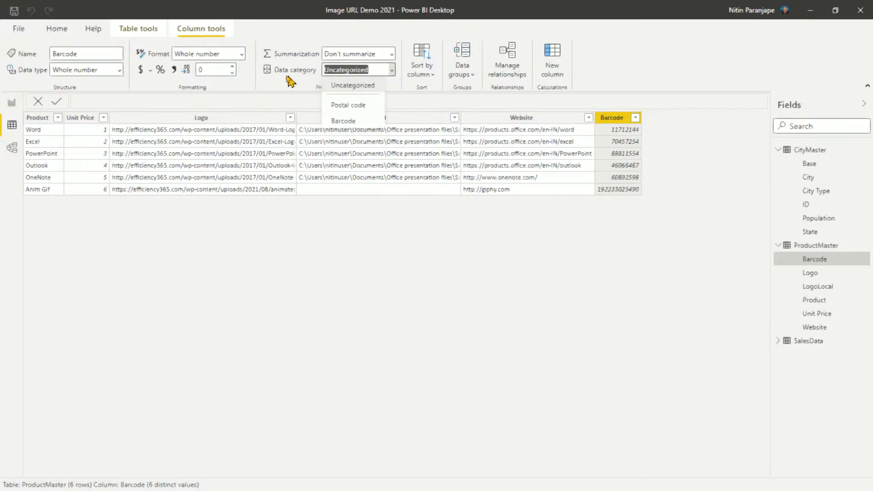
{"action": "left_click", "coordinate": [359, 121]}
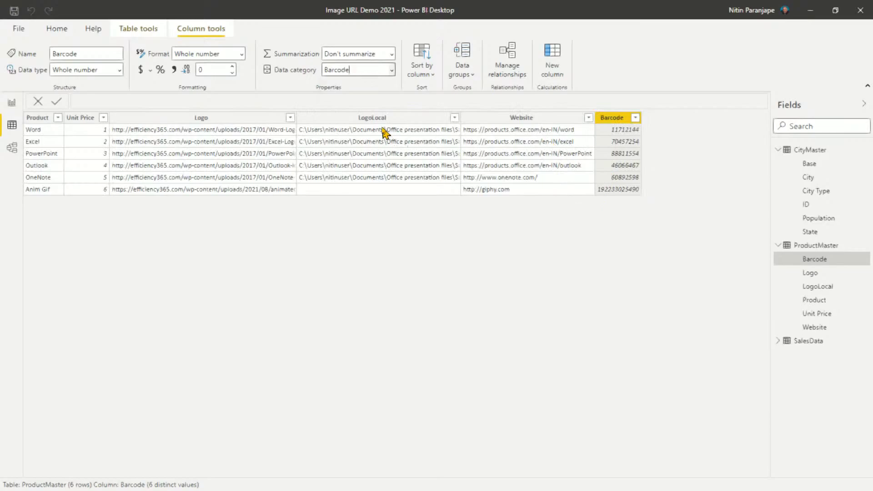
{"action": "left_click", "coordinate": [12, 109]}
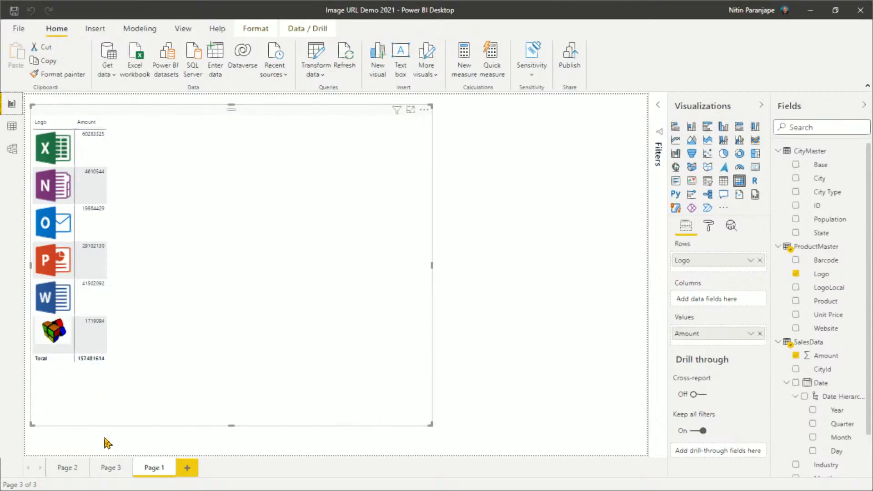
Step: Glance at the table data, then narrow the Logo and Amount matrix to just fit its logo images
{"action": "left_click", "coordinate": [10, 132]}
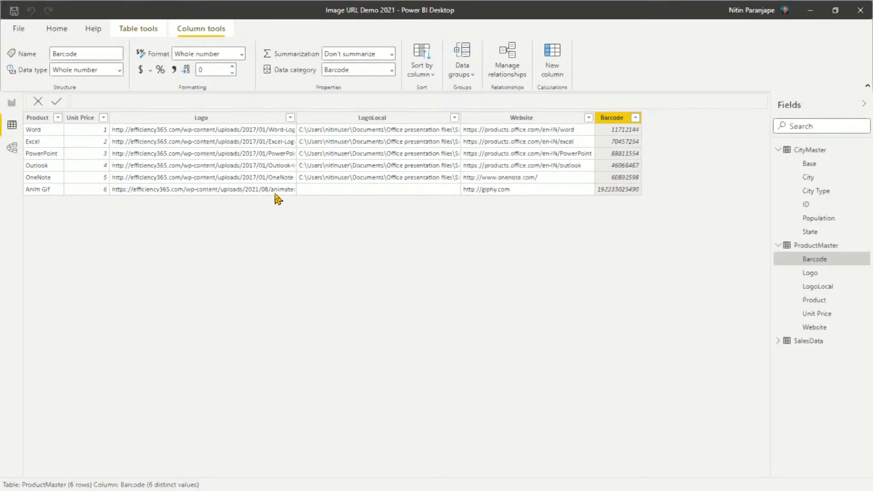
{"action": "left_click", "coordinate": [12, 103]}
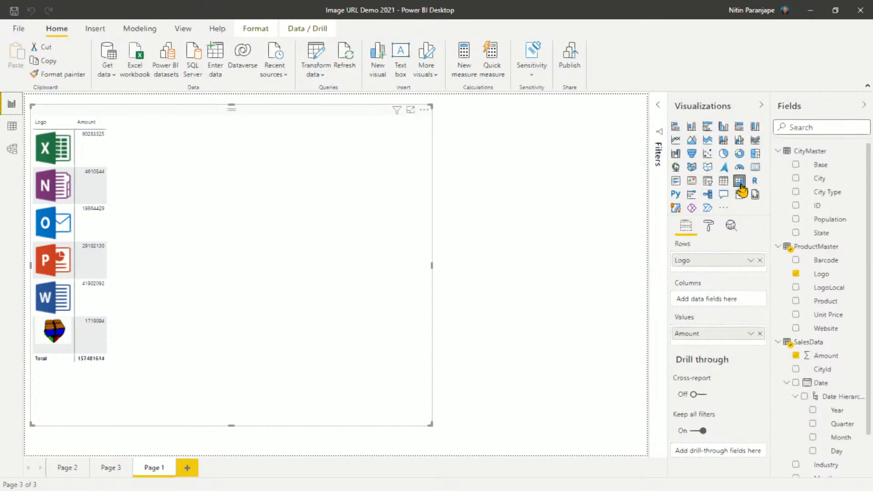
{"action": "left_click_drag", "start_coordinate": [432, 267], "coordinate": [146, 286]}
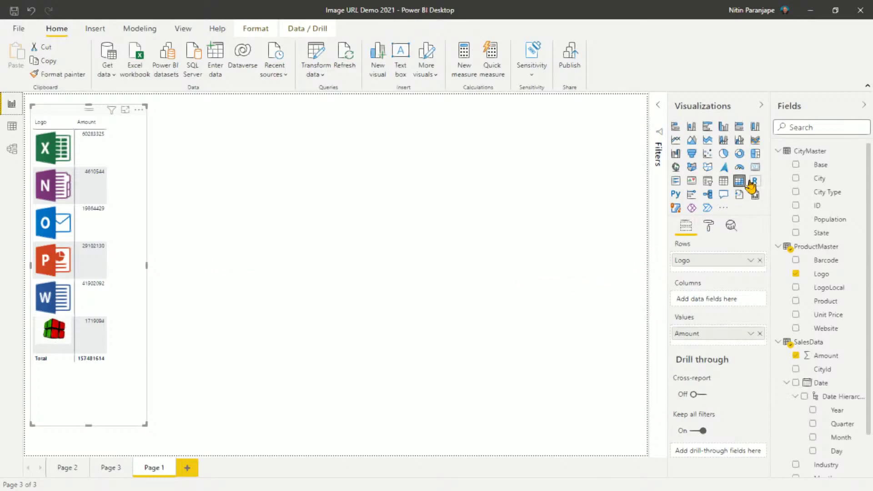
Step: Try showing Logo in a card converted to an image visual, then delete that visual
{"action": "left_click", "coordinate": [560, 204]}
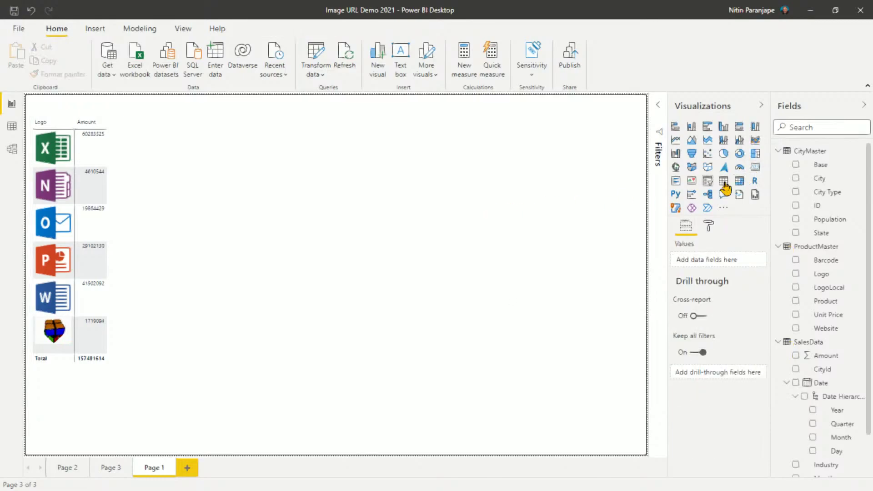
{"action": "left_click", "coordinate": [755, 168]}
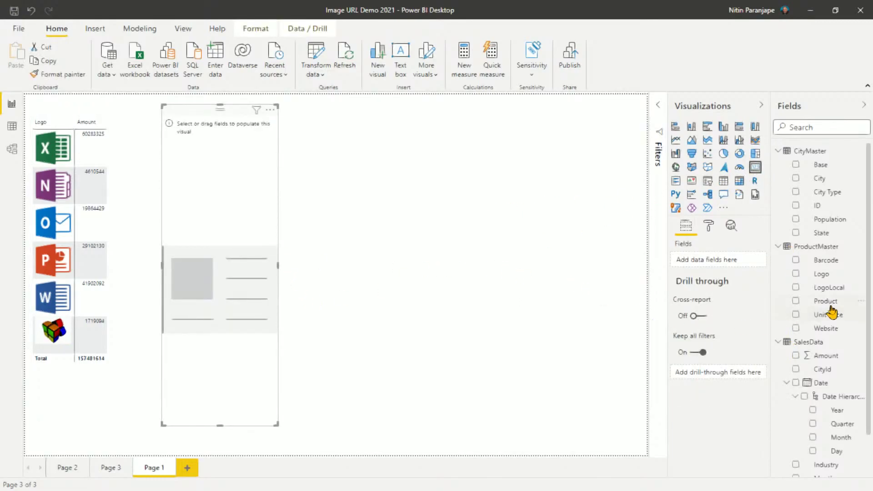
{"action": "left_click_drag", "start_coordinate": [822, 276], "coordinate": [243, 273]}
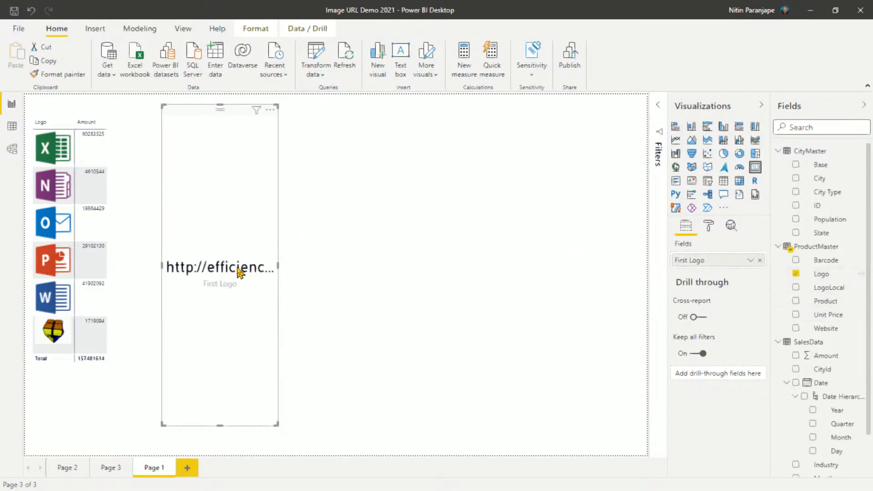
{"action": "left_click", "coordinate": [677, 182]}
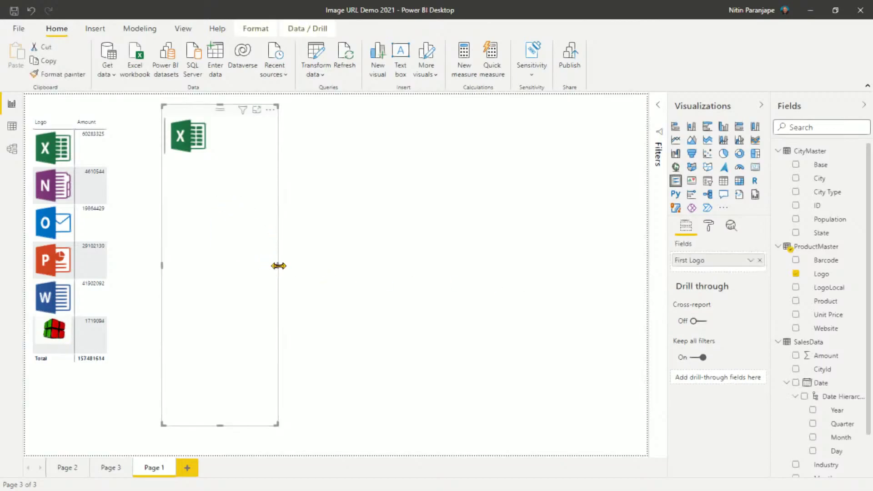
{"action": "left_click_drag", "start_coordinate": [278, 266], "coordinate": [485, 282]}
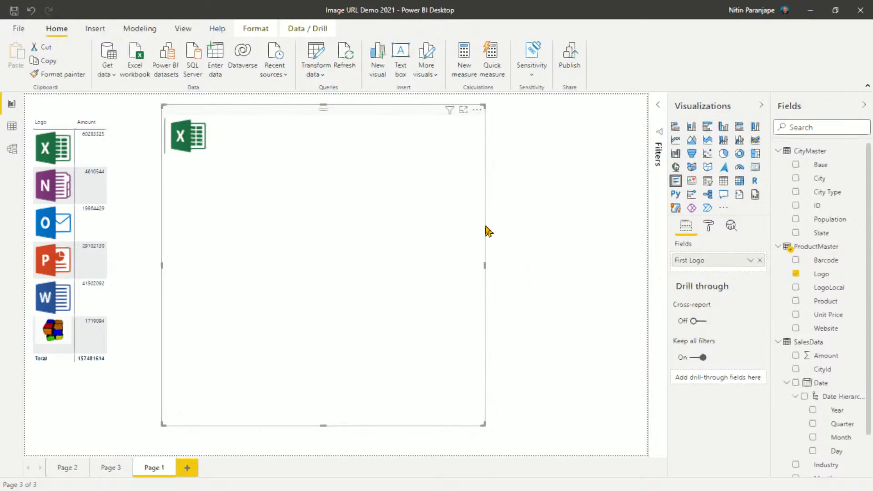
{"action": "key", "text": "Delete"}
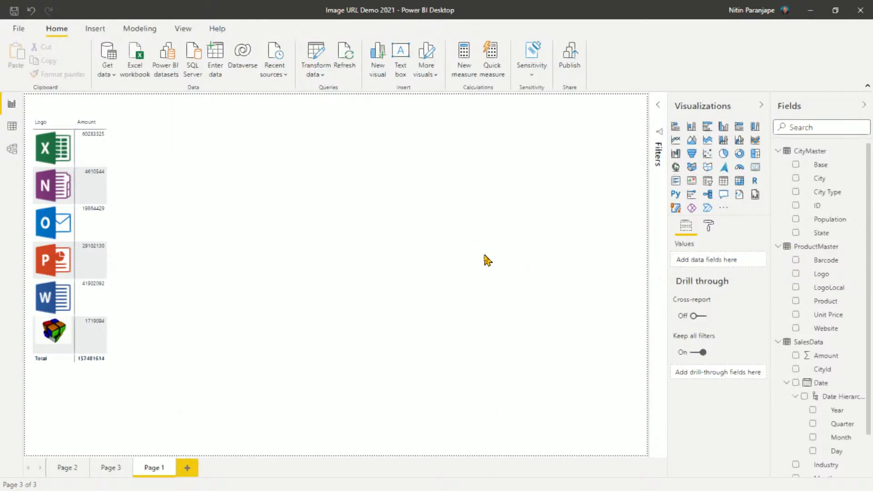
Step: Add a Table visual containing only the ProductMaster Logo field
{"action": "left_click", "coordinate": [722, 182]}
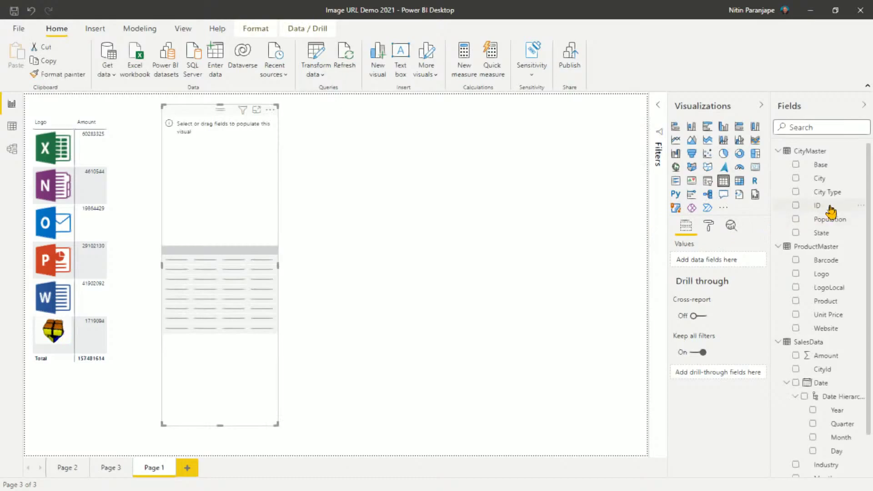
{"action": "left_click_drag", "start_coordinate": [822, 282], "coordinate": [225, 205]}
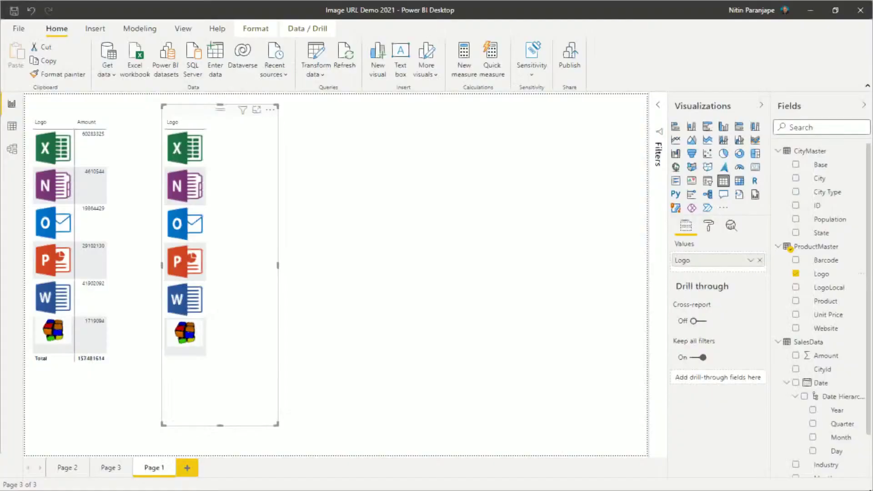
{"action": "left_click", "coordinate": [370, 176]}
{"action": "left_click", "coordinate": [95, 30]}
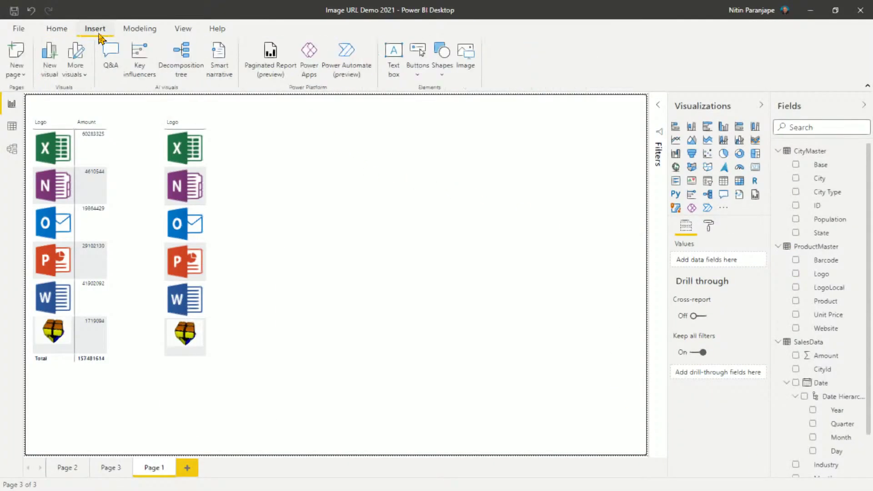
{"action": "left_click", "coordinate": [465, 59]}
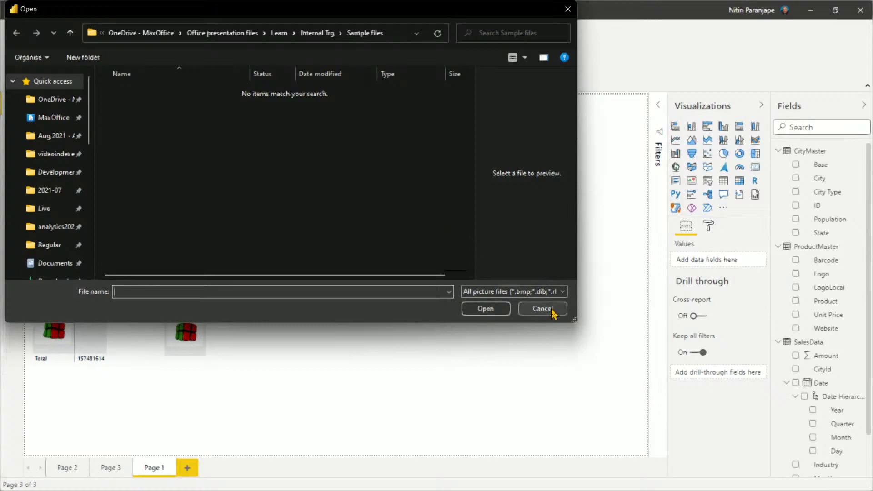
{"action": "left_click", "coordinate": [63, 190]}
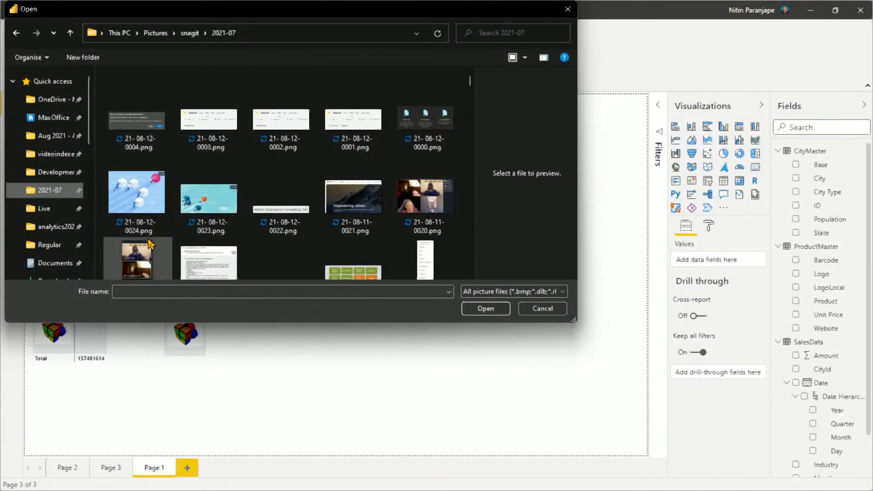
{"action": "double_click", "coordinate": [426, 121]}
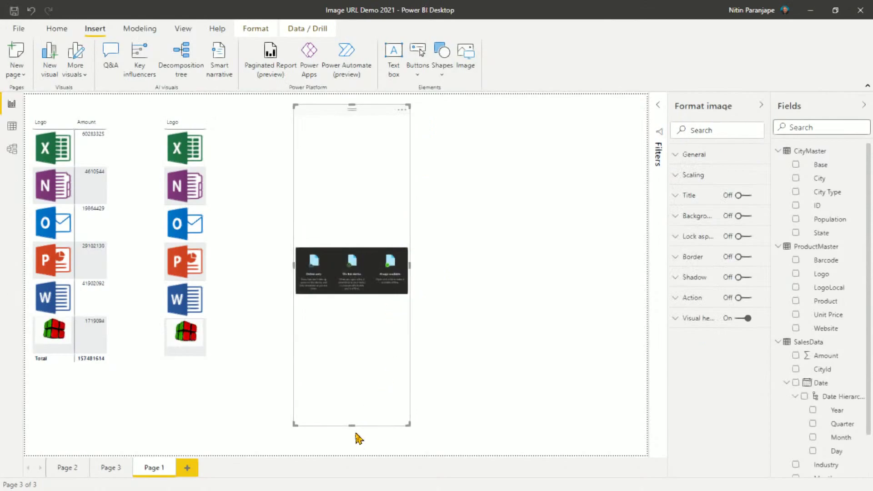
{"action": "left_click_drag", "start_coordinate": [352, 423], "coordinate": [344, 180]}
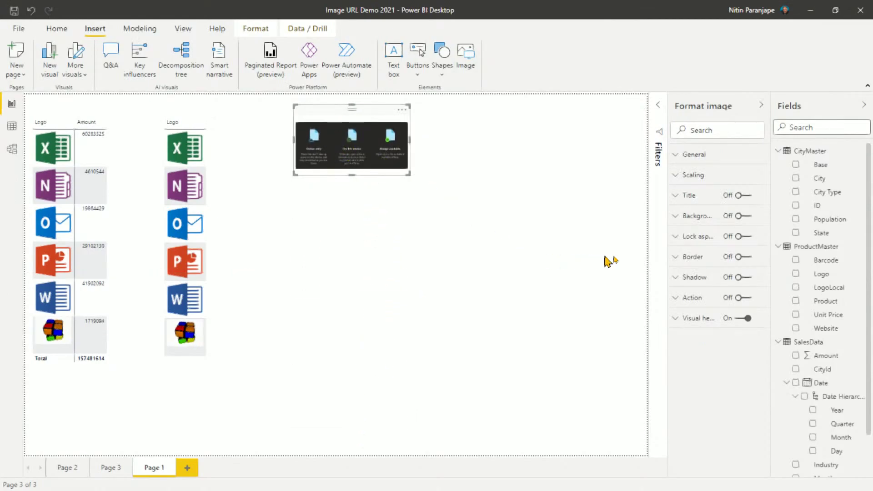
{"action": "left_click", "coordinate": [678, 301]}
{"action": "left_click", "coordinate": [742, 298]}
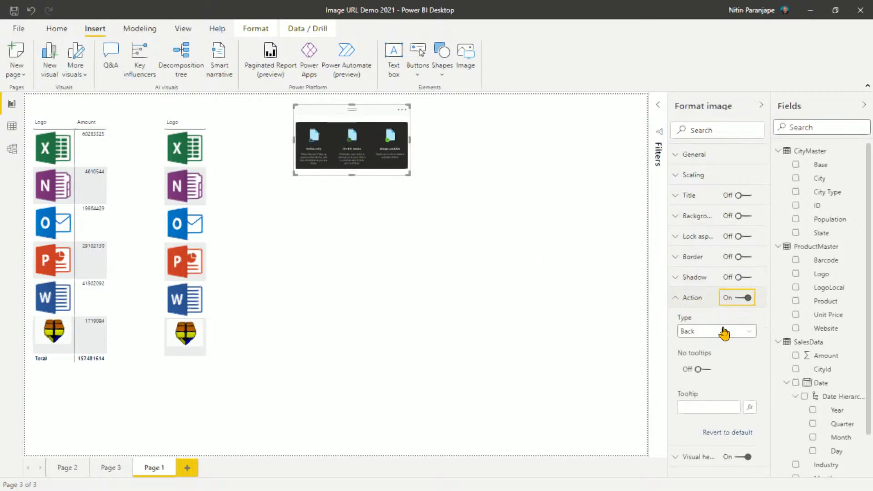
{"action": "left_click", "coordinate": [724, 331]}
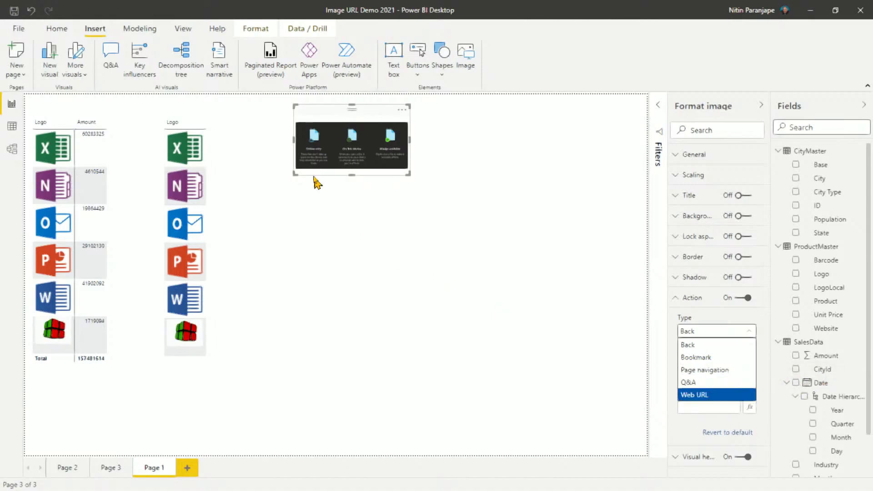
{"action": "left_click", "coordinate": [362, 169]}
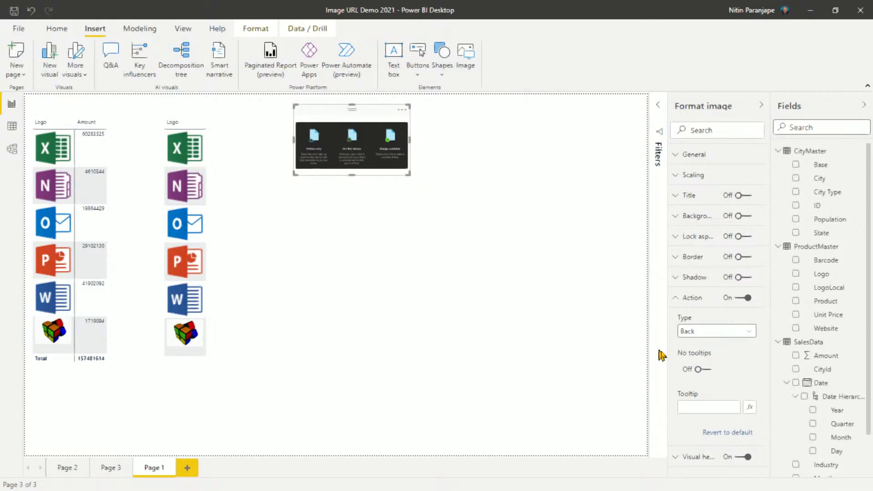
{"action": "left_click", "coordinate": [710, 332]}
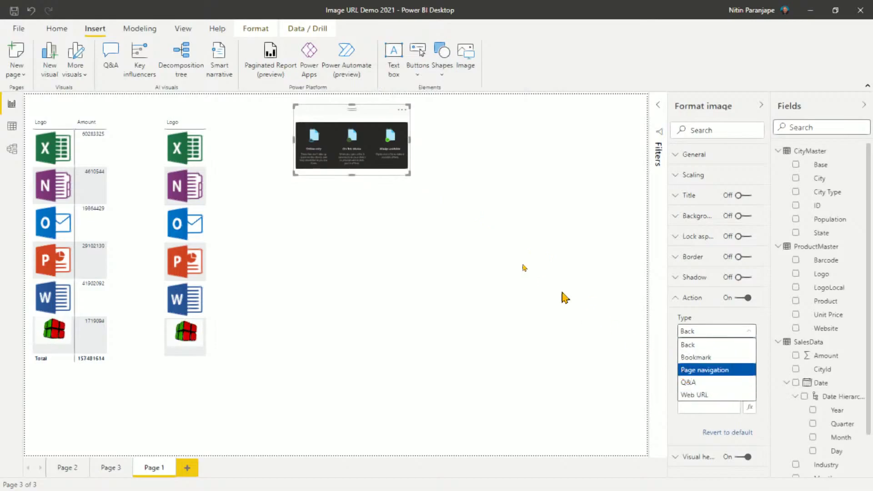
{"action": "left_click", "coordinate": [349, 154]}
{"action": "key", "text": "Delete"}
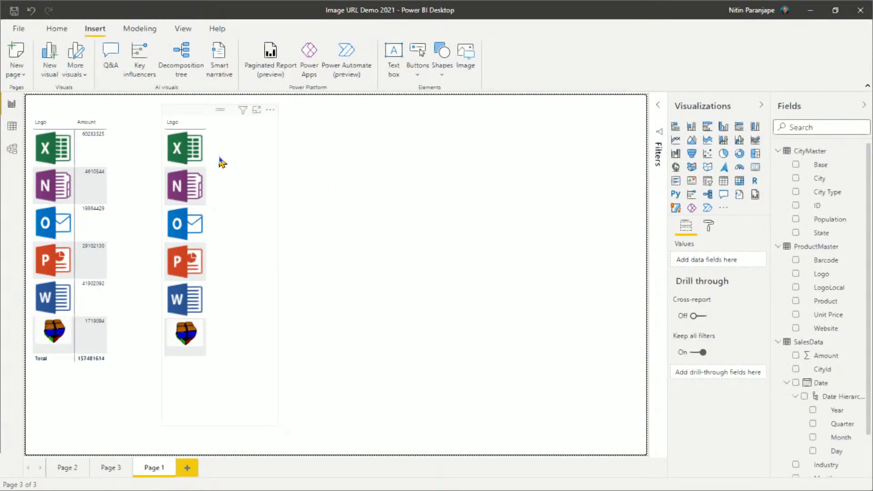
{"action": "left_click", "coordinate": [255, 191]}
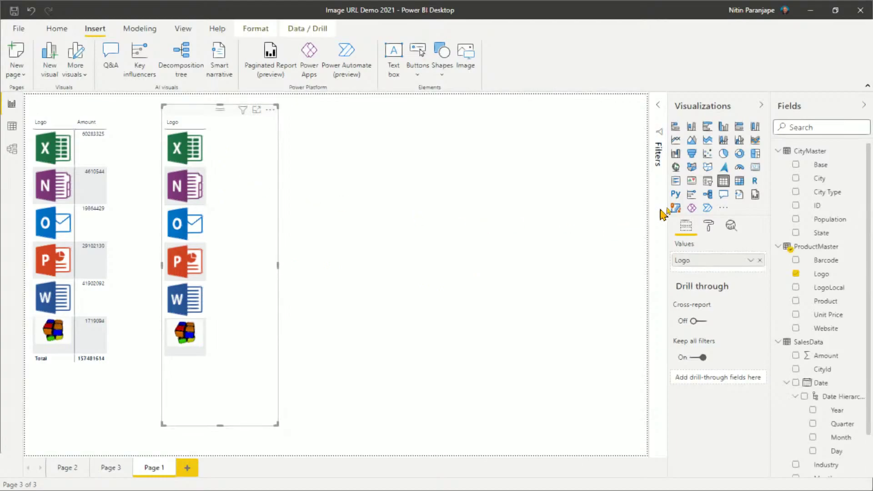
Step: Make the logo table a slicer, test it on OneNote, Outlook, PowerPoint and Word, and resize it to fit
{"action": "left_click", "coordinate": [708, 182]}
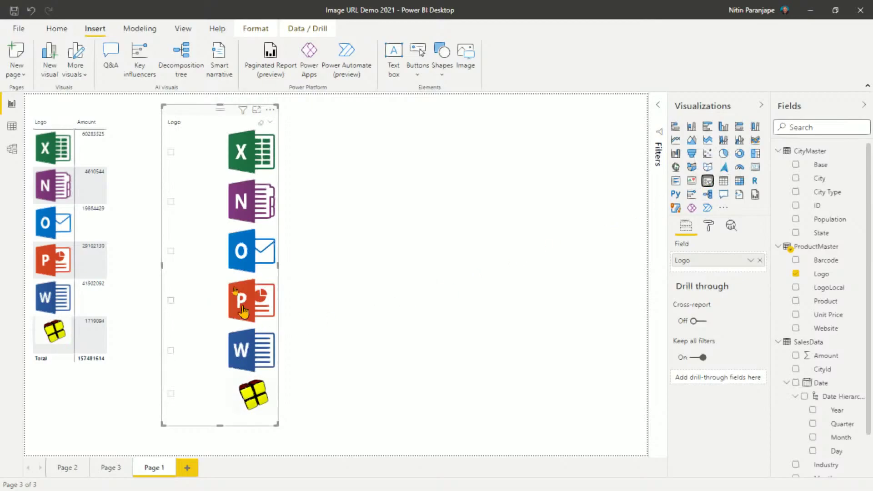
{"action": "left_click", "coordinate": [258, 203]}
{"action": "left_click", "coordinate": [245, 261]}
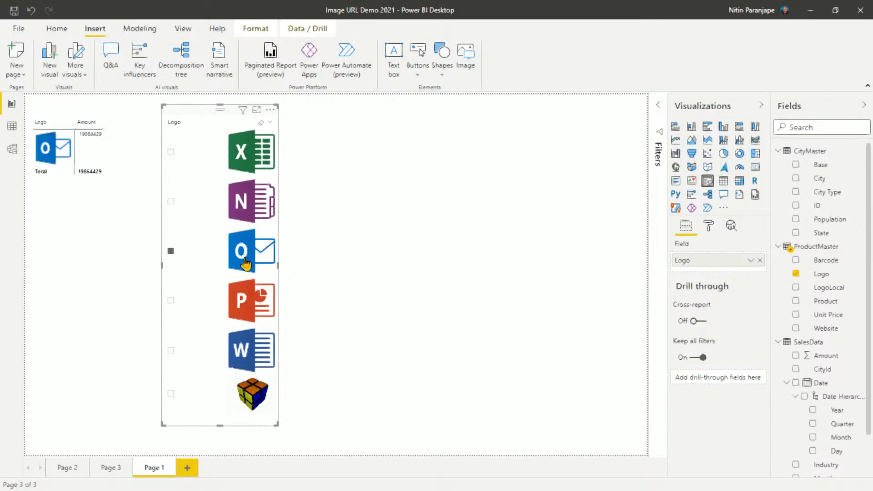
{"action": "left_click", "coordinate": [251, 305]}
{"action": "left_click", "coordinate": [251, 353]}
{"action": "left_click", "coordinate": [252, 393]}
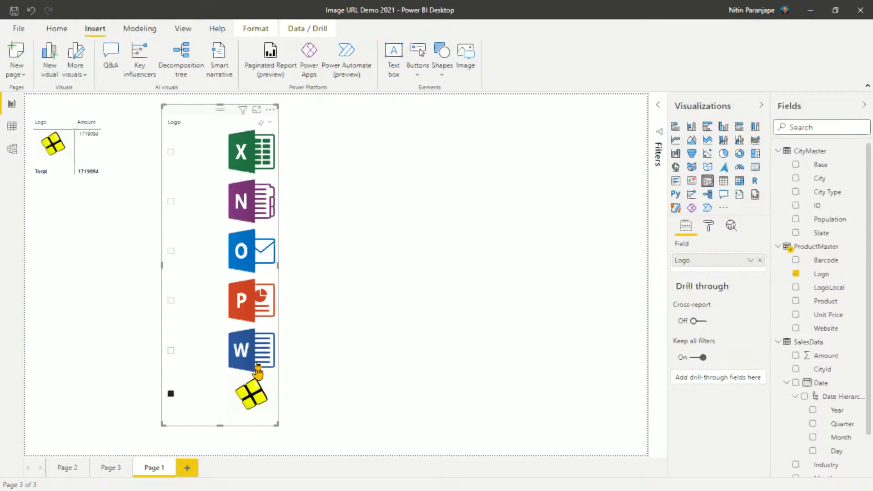
{"action": "left_click", "coordinate": [252, 351]}
{"action": "left_click", "coordinate": [250, 303]}
{"action": "left_click", "coordinate": [250, 236]}
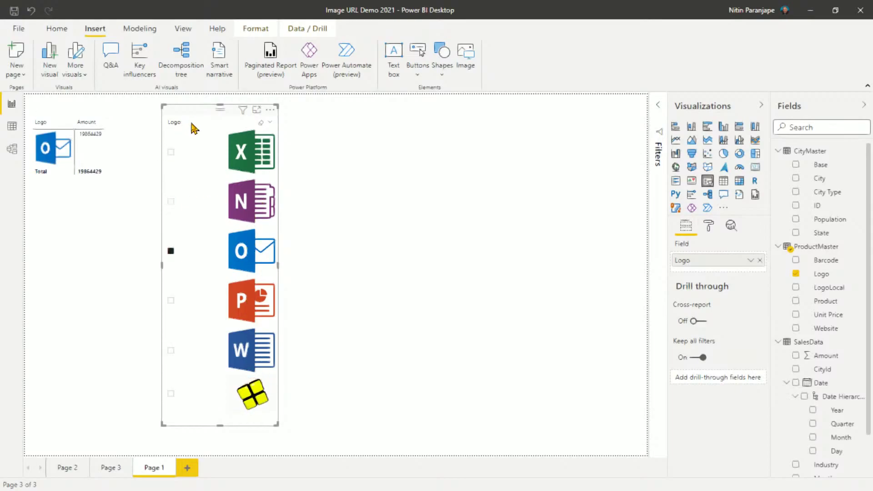
{"action": "left_click_drag", "start_coordinate": [278, 265], "coordinate": [231, 272]}
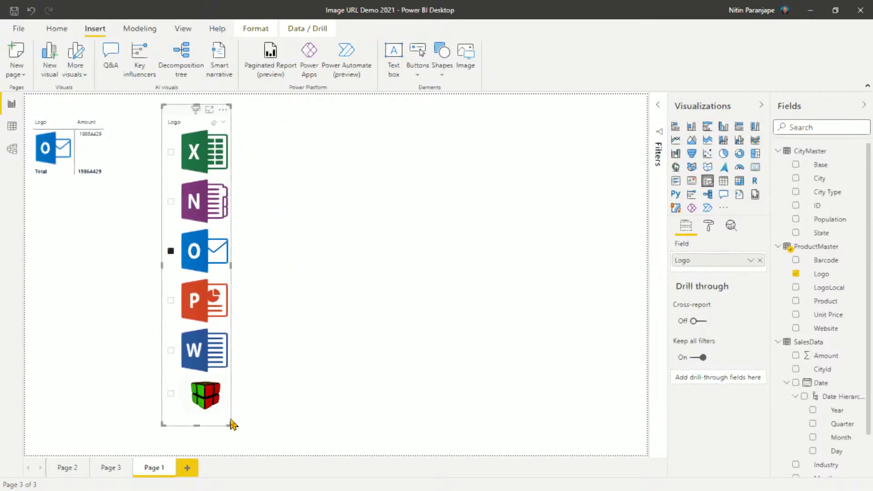
{"action": "left_click_drag", "start_coordinate": [229, 424], "coordinate": [251, 442]}
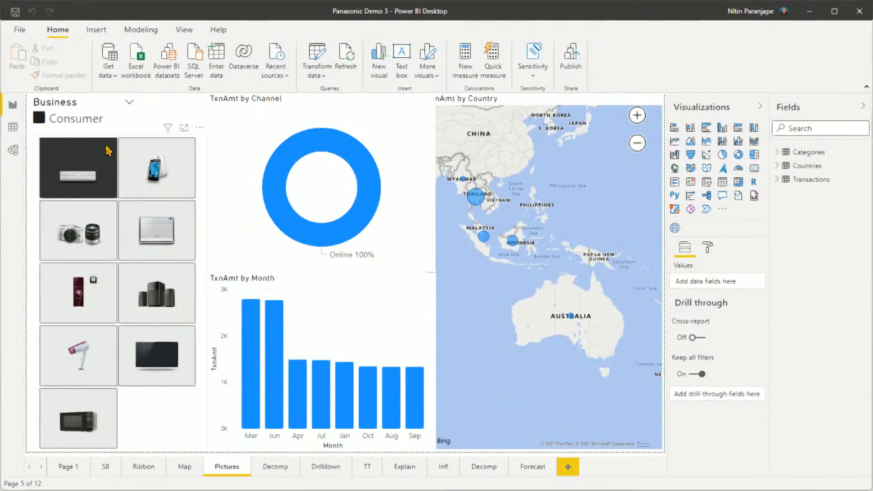
Step: Widen the Categories table's Prod Photo column, check the Wphoto column, then return to the Pictures page
{"action": "left_click", "coordinate": [13, 126]}
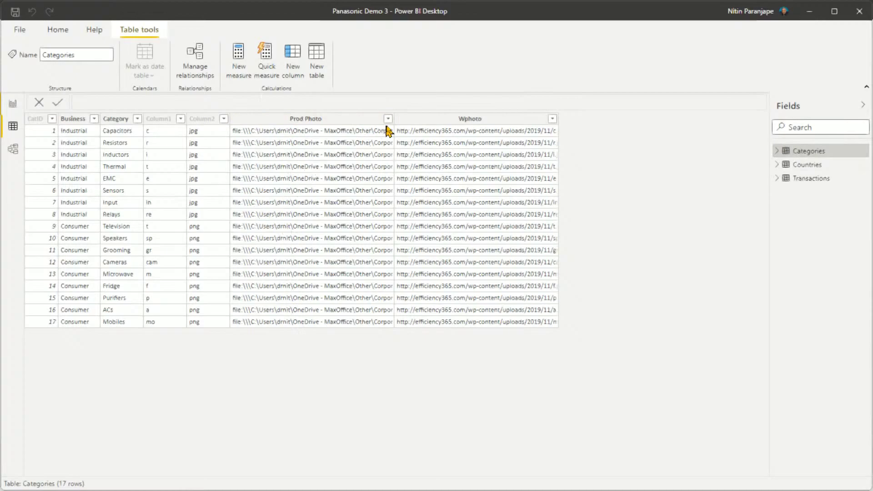
{"action": "left_click_drag", "start_coordinate": [393, 120], "coordinate": [425, 158]}
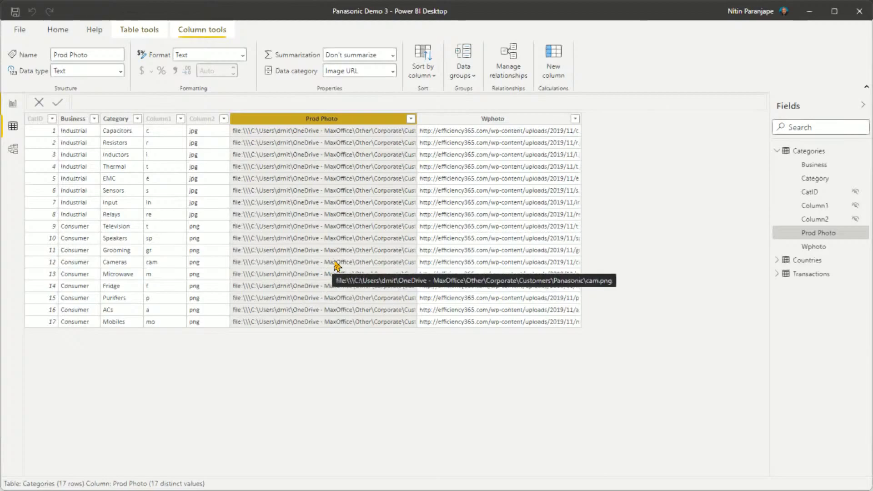
{"action": "left_click", "coordinate": [483, 119]}
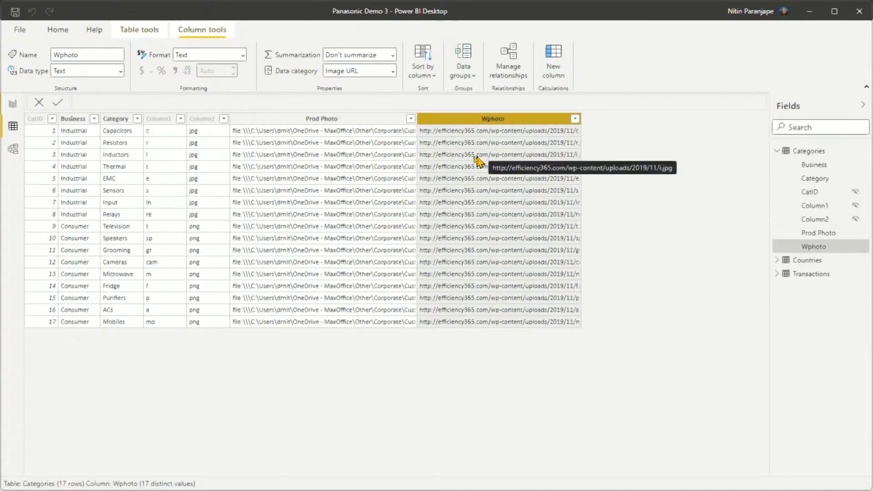
{"action": "left_click", "coordinate": [11, 103]}
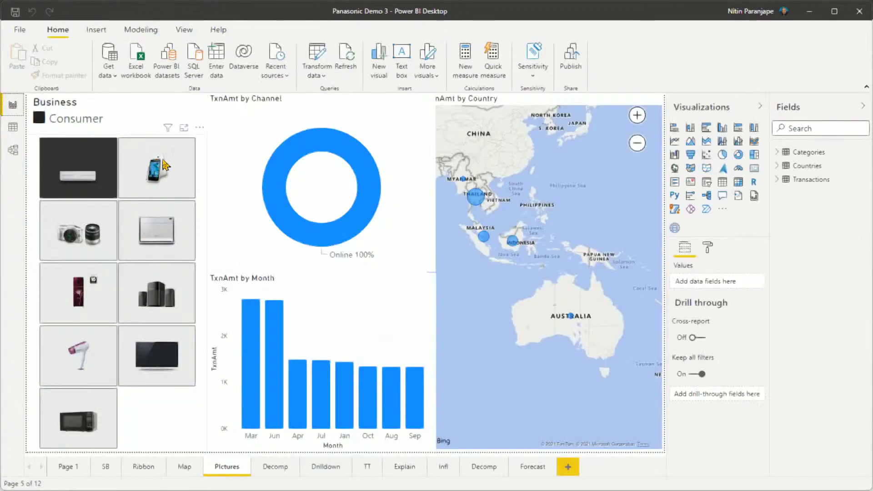
Step: Cross-filter the charts by camera, fridge, speaker, TV, hair dryer, then microwave tiles, and switch to the Image URLs hardware report
{"action": "left_click", "coordinate": [205, 155]}
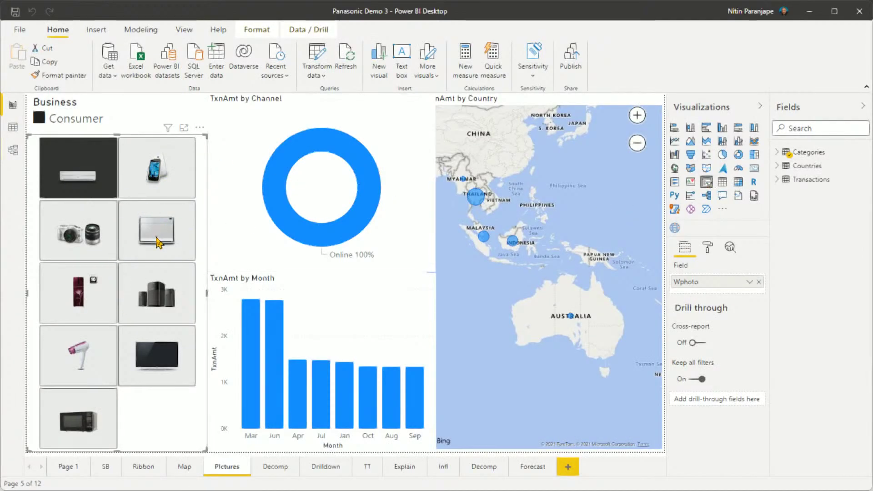
{"action": "left_click", "coordinate": [83, 248]}
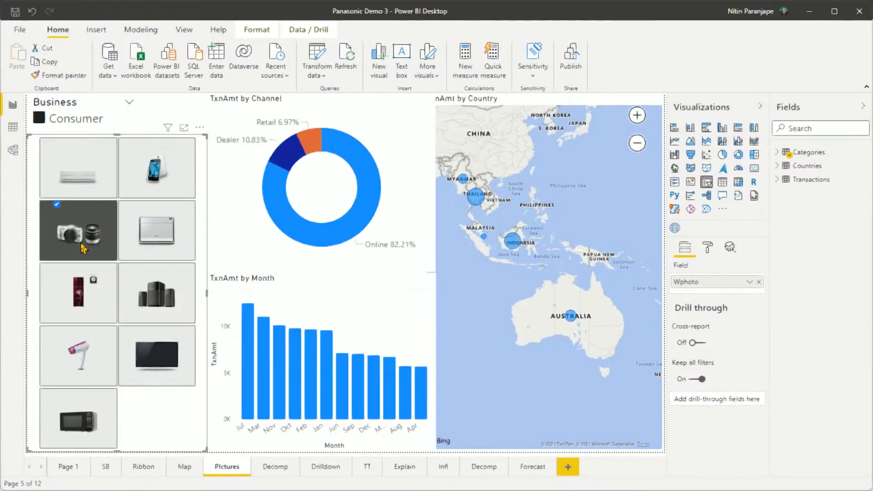
{"action": "left_click", "coordinate": [81, 295]}
{"action": "left_click", "coordinate": [148, 298]}
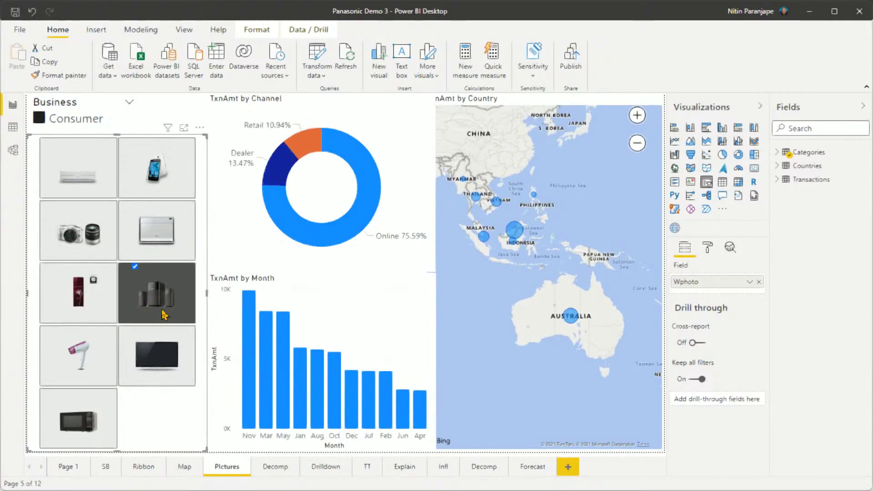
{"action": "left_click", "coordinate": [160, 355]}
{"action": "left_click", "coordinate": [81, 364]}
{"action": "left_click", "coordinate": [91, 423]}
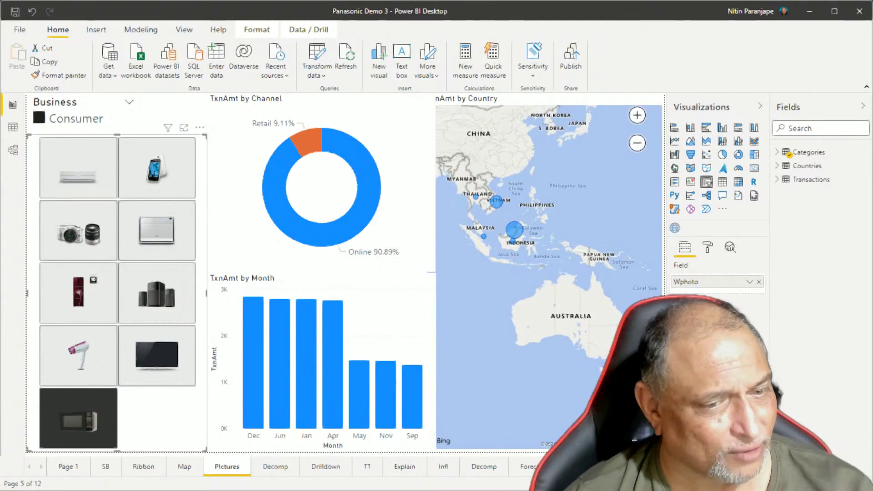
{"action": "key", "text": "alt+Tab"}
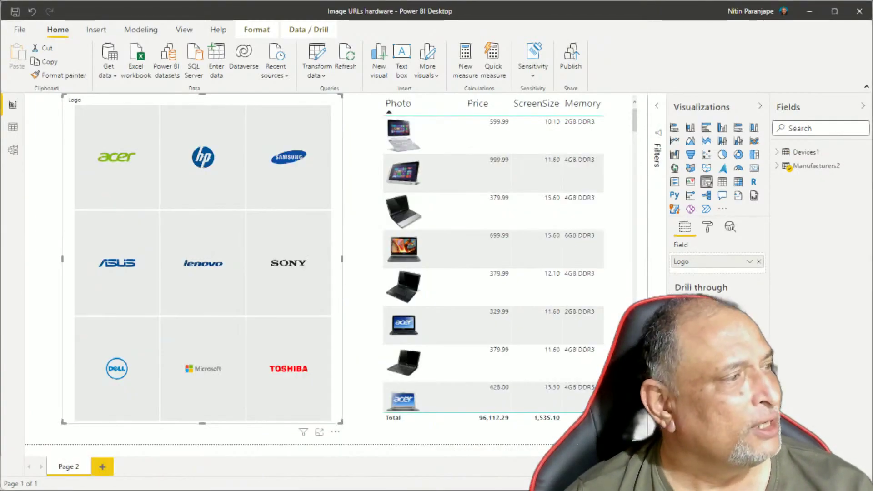
Step: Inspect the Manufacturers2 and Devices1 data and their relationship in Model view, then return to the report
{"action": "left_click", "coordinate": [12, 127]}
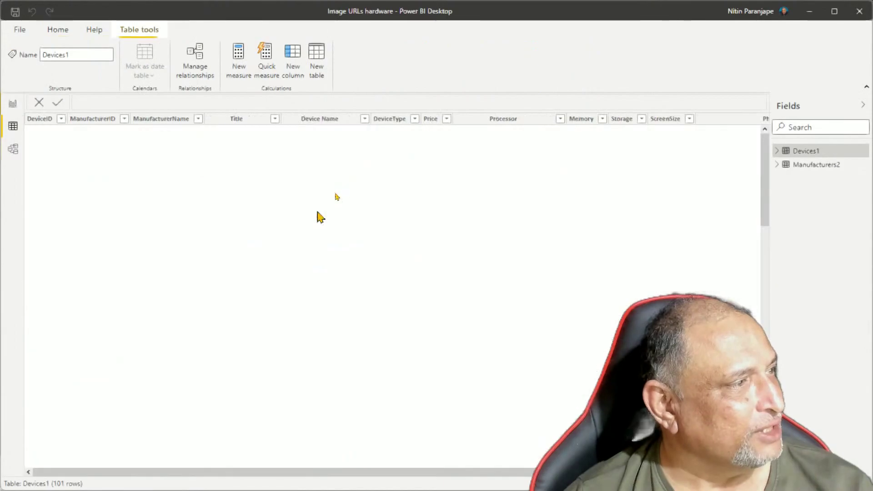
{"action": "left_click", "coordinate": [777, 165]}
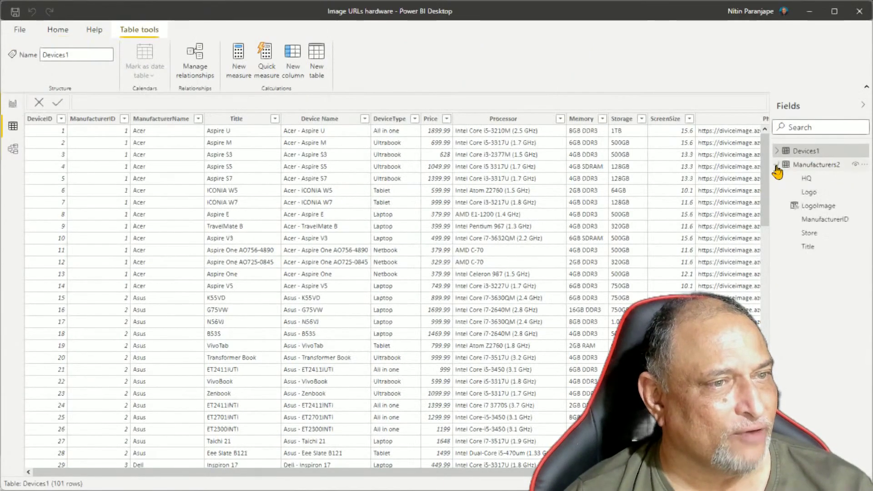
{"action": "left_click", "coordinate": [818, 166]}
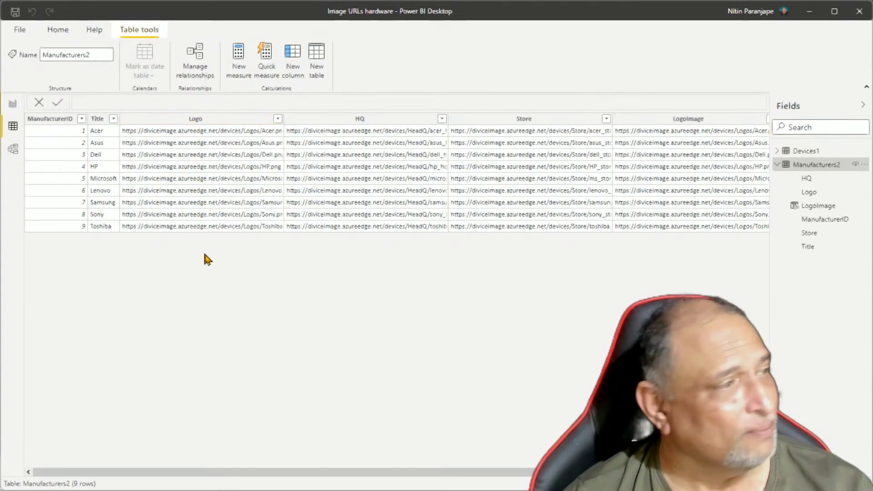
{"action": "left_click", "coordinate": [785, 153]}
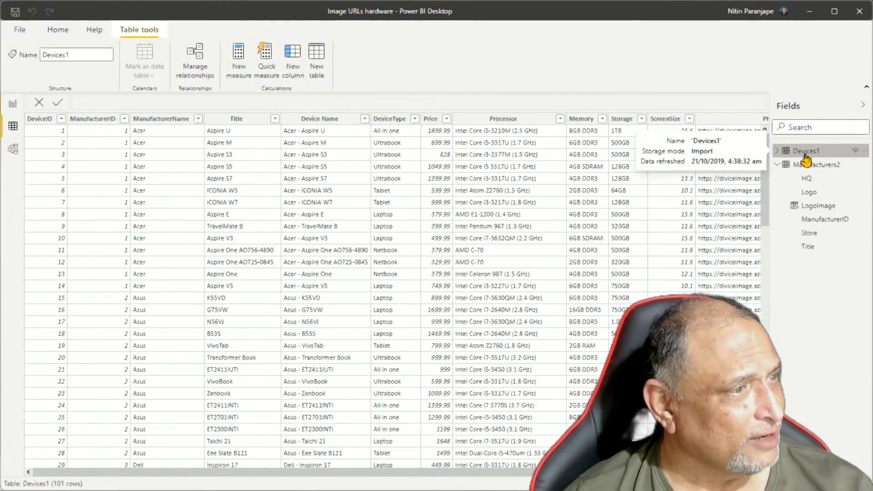
{"action": "left_click_drag", "start_coordinate": [409, 473], "coordinate": [601, 473]}
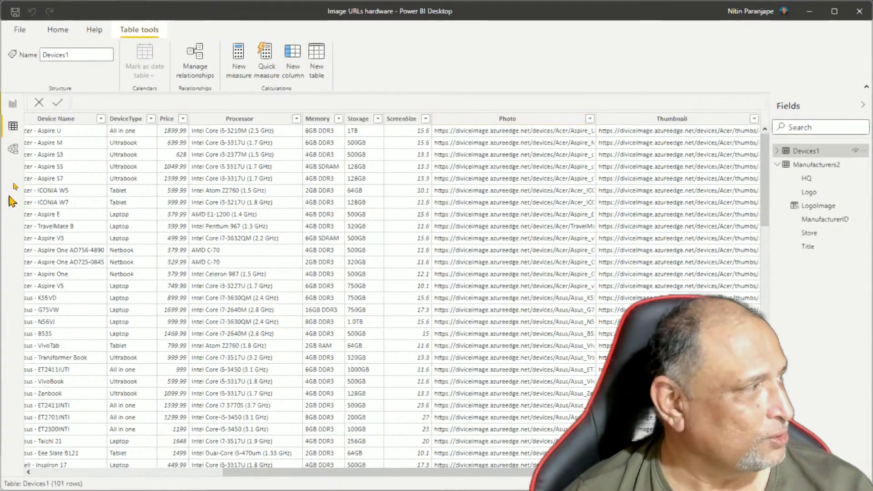
{"action": "left_click", "coordinate": [12, 157]}
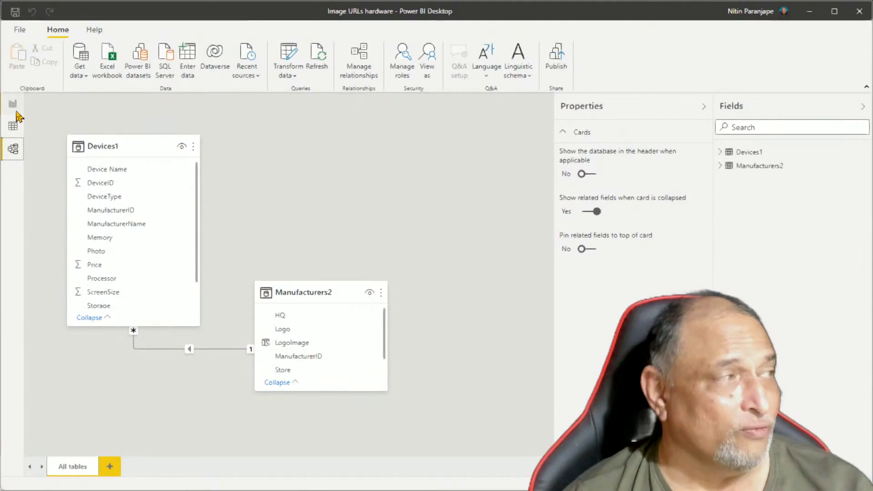
{"action": "left_click", "coordinate": [13, 104]}
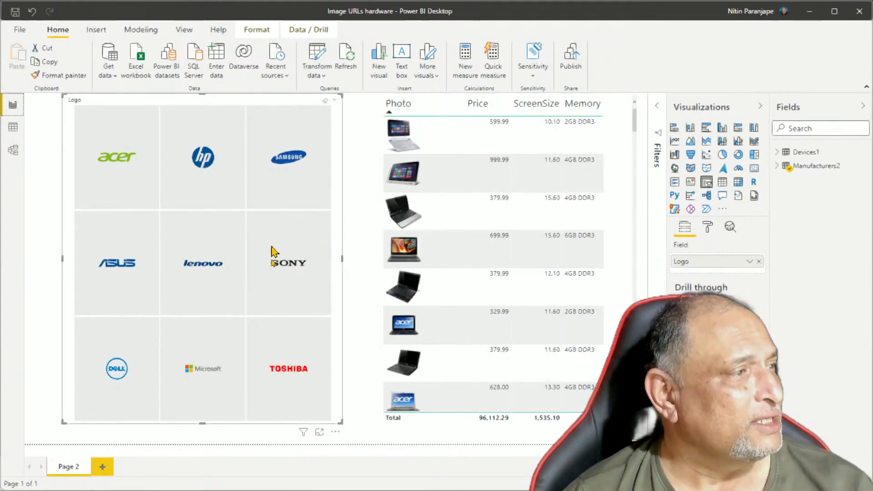
Step: Filter the device table to Microsoft's four tablets, select it to see its fields, then view Devices1 data
{"action": "mouse_move", "coordinate": [275, 265]}
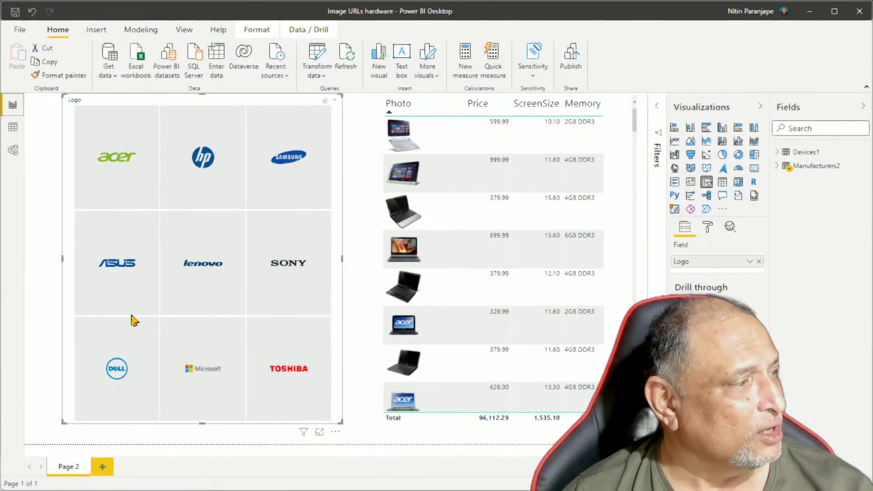
{"action": "left_click", "coordinate": [197, 373]}
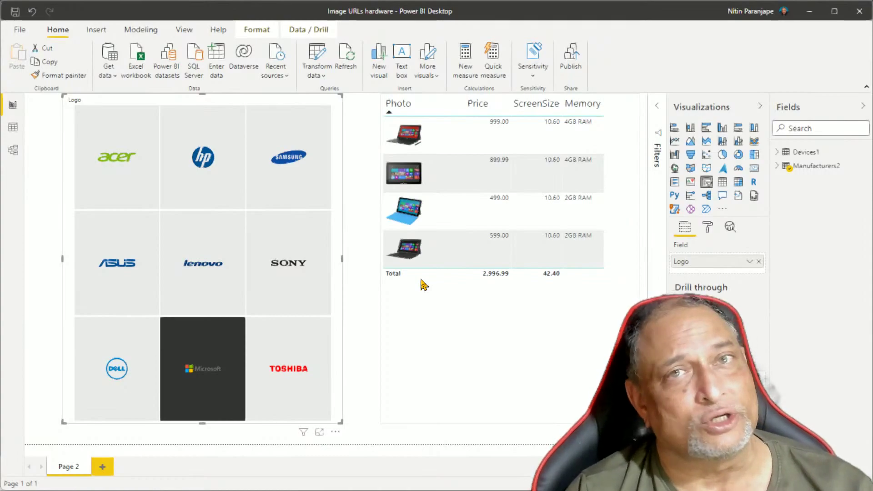
{"action": "left_click", "coordinate": [438, 357]}
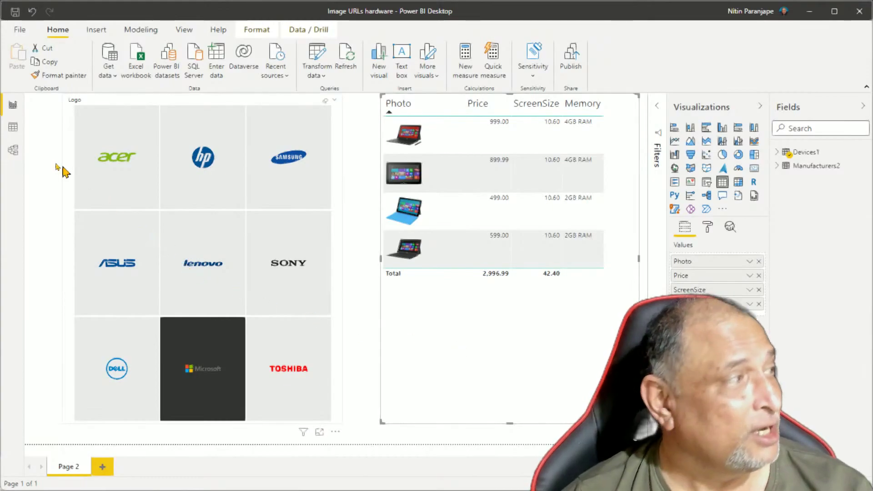
{"action": "left_click", "coordinate": [13, 127]}
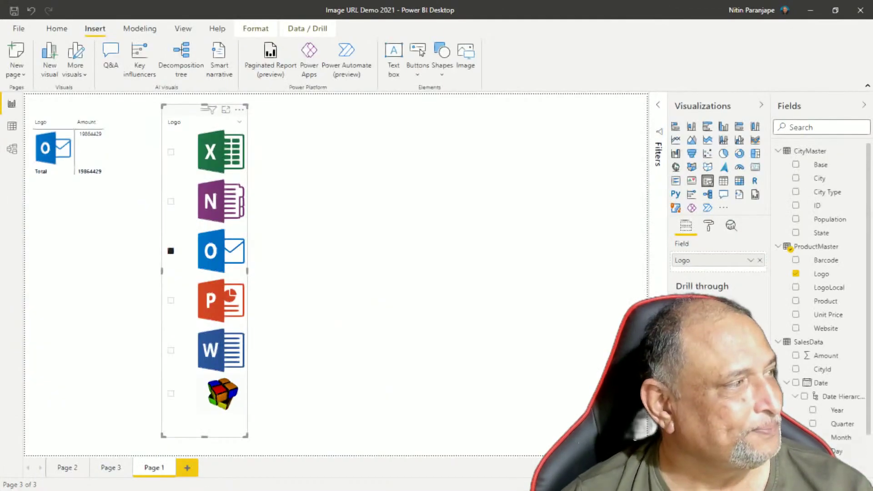
Step: Check the empty Page 3, return to Page 2, then view ProductMaster's Barcode column data
{"action": "left_click", "coordinate": [110, 469]}
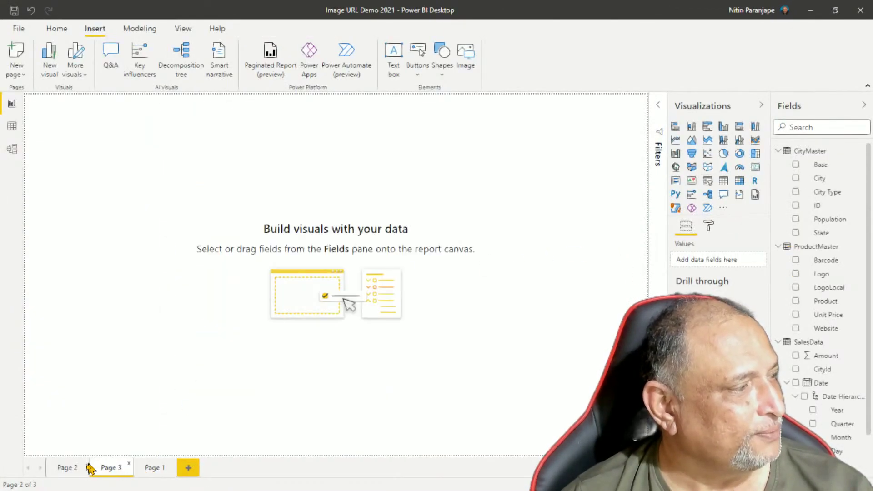
{"action": "left_click", "coordinate": [67, 468]}
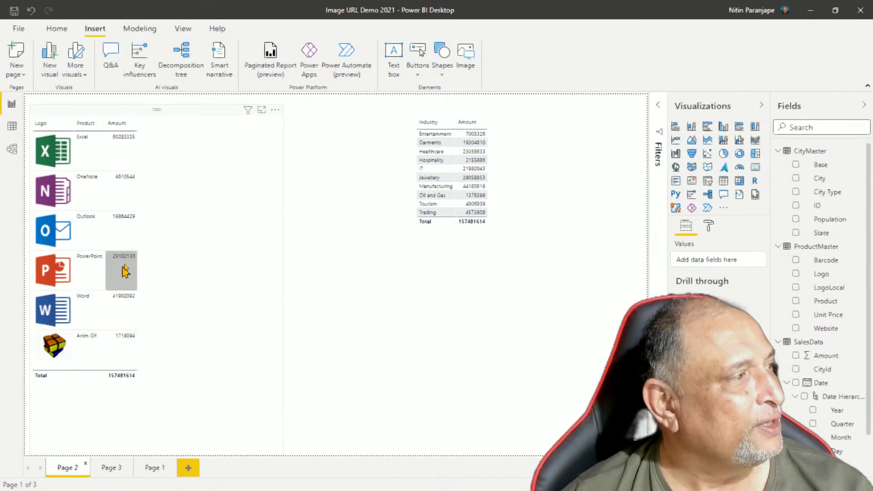
{"action": "left_click", "coordinate": [11, 126]}
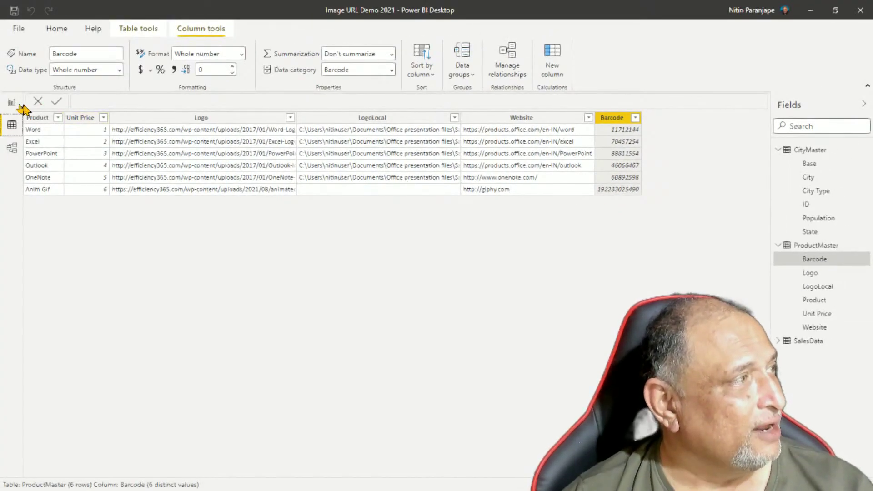
Step: Drop ProductMaster's Barcode field onto Page 2 as a new table listing the six codes
{"action": "left_click", "coordinate": [16, 103]}
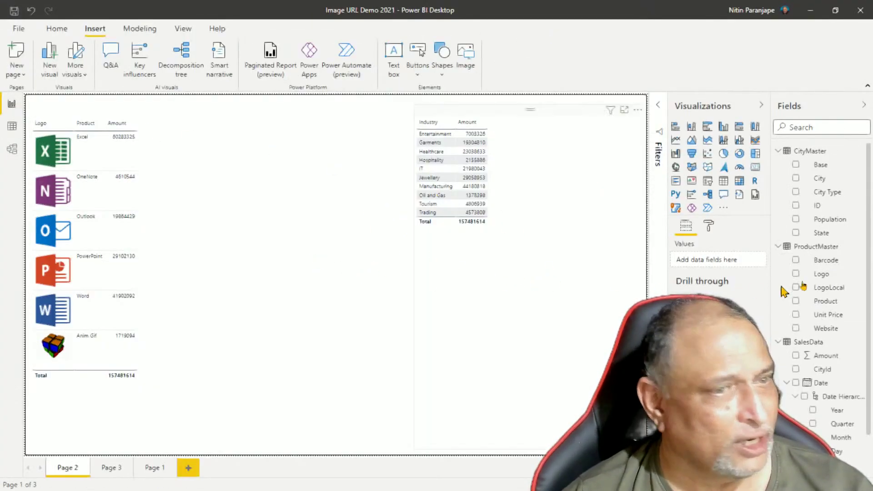
{"action": "scroll", "coordinate": [825, 342], "scroll_direction": "down", "scroll_amount": 2}
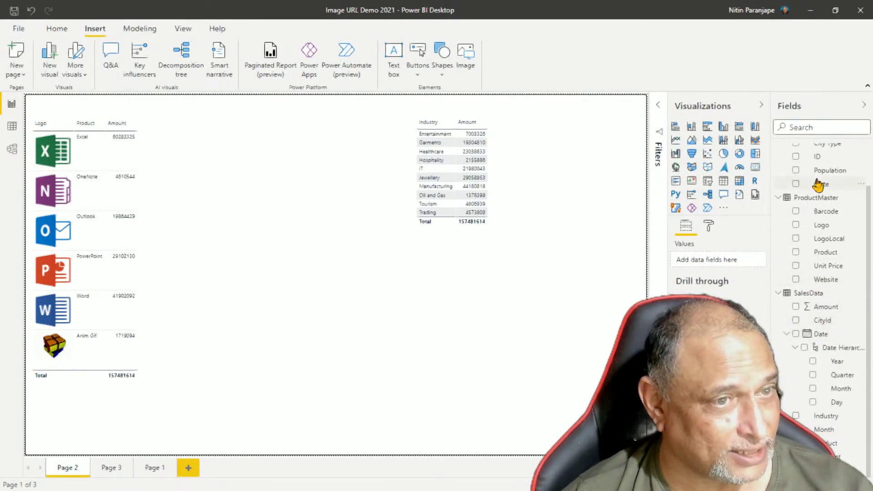
{"action": "scroll", "coordinate": [821, 187], "scroll_direction": "up", "scroll_amount": 2}
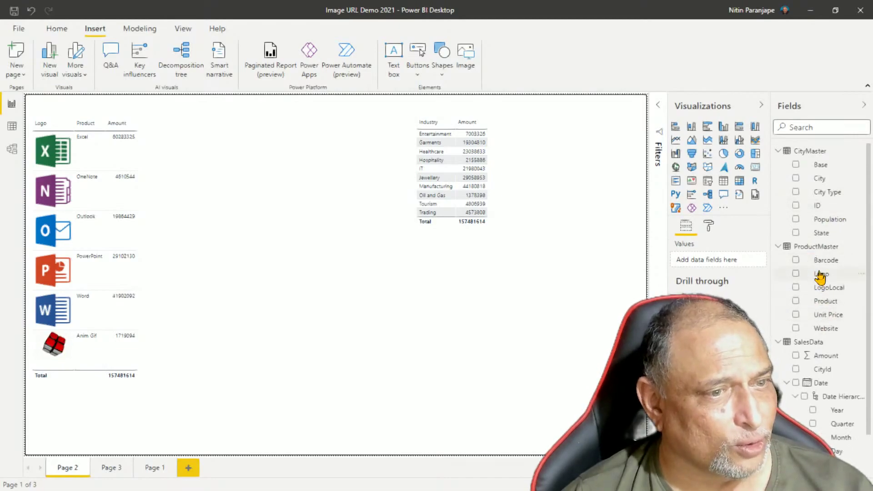
{"action": "left_click_drag", "start_coordinate": [821, 261], "coordinate": [341, 189]}
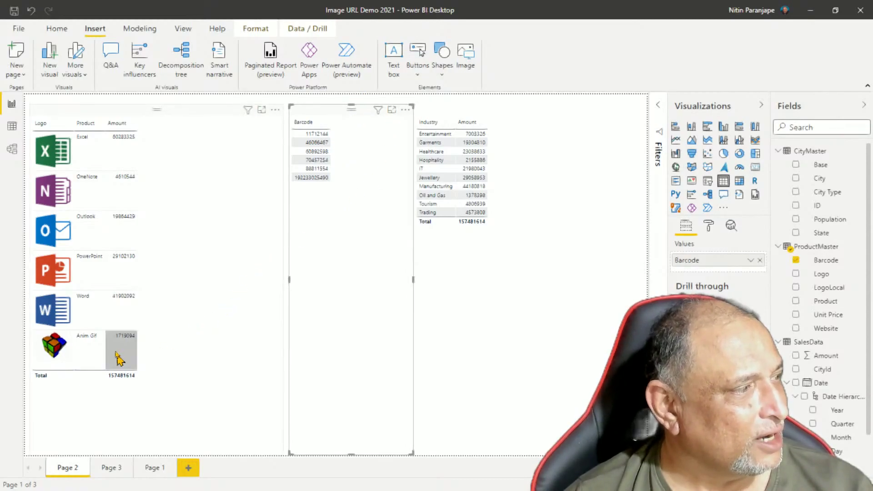
{"action": "left_click", "coordinate": [139, 388]}
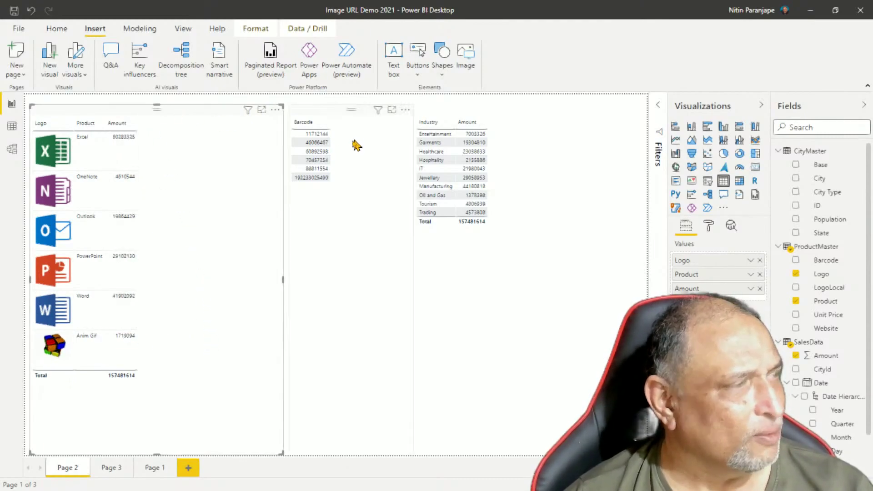
Step: Raise the Logo, Product and Amount table's text size two steps, then view the ProductMaster data
{"action": "left_click", "coordinate": [709, 227]}
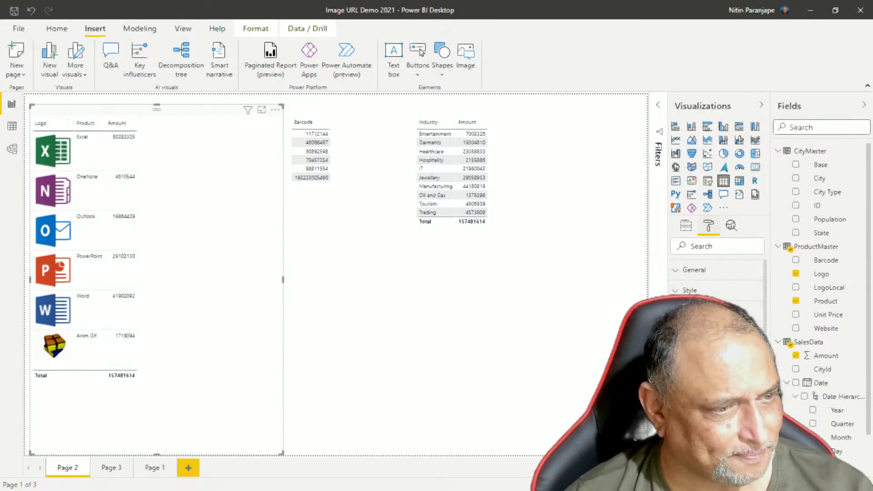
{"action": "scroll", "coordinate": [718, 282], "scroll_direction": "down", "scroll_amount": 2}
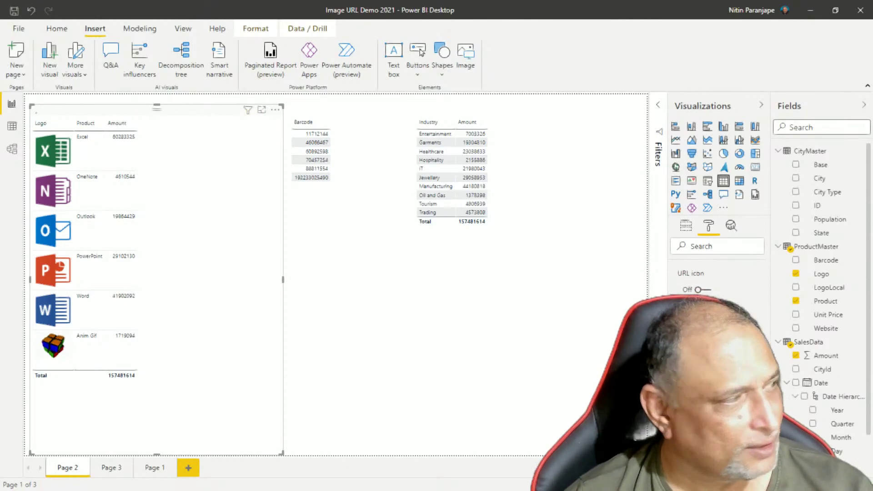
{"action": "key", "text": "Up"}
{"action": "key", "text": "Up"}
{"action": "key", "text": "Up"}
{"action": "key", "text": "Up"}
{"action": "key", "text": "Up"}
{"action": "key", "text": "Up"}
{"action": "key", "text": "Up"}
{"action": "key", "text": "Up"}
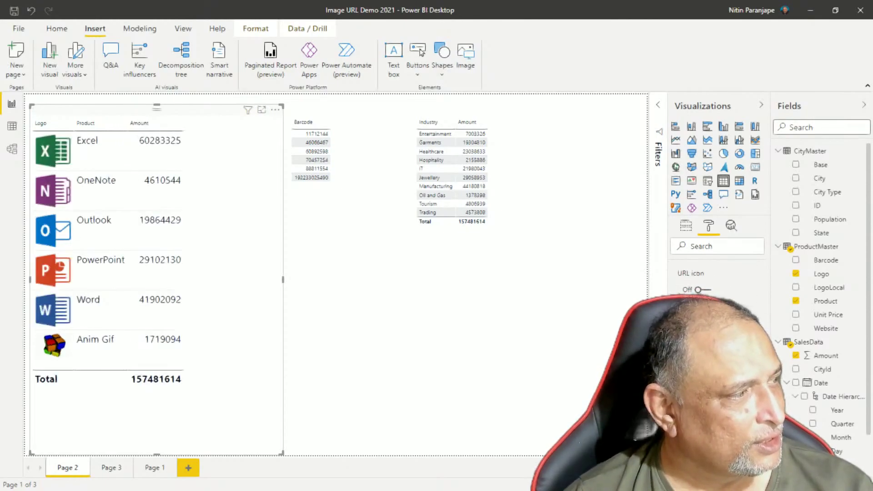
{"action": "key", "text": "Up"}
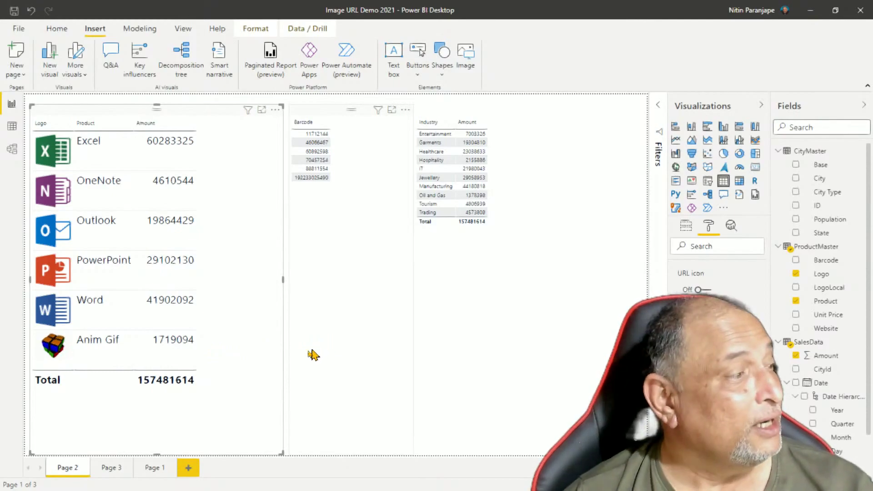
{"action": "left_click", "coordinate": [17, 133]}
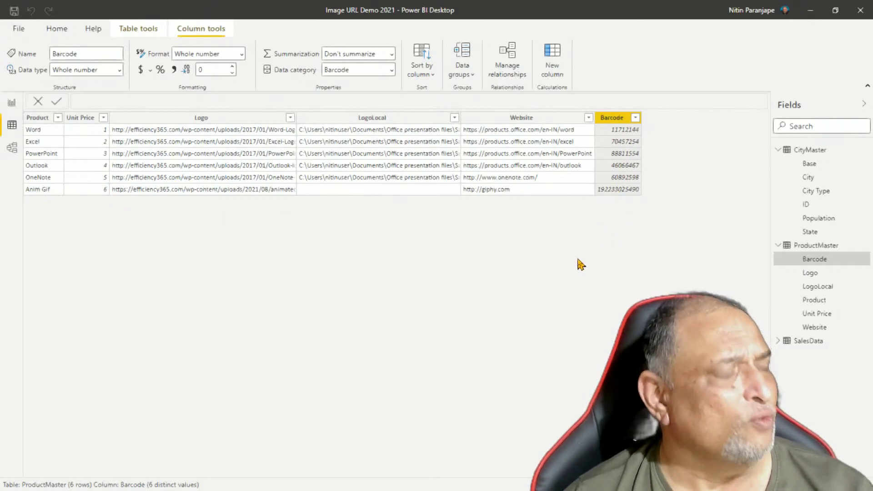
Step: Return to the Page 2 report and switch to the browser showing Word-Logo.png
{"action": "left_click", "coordinate": [12, 104]}
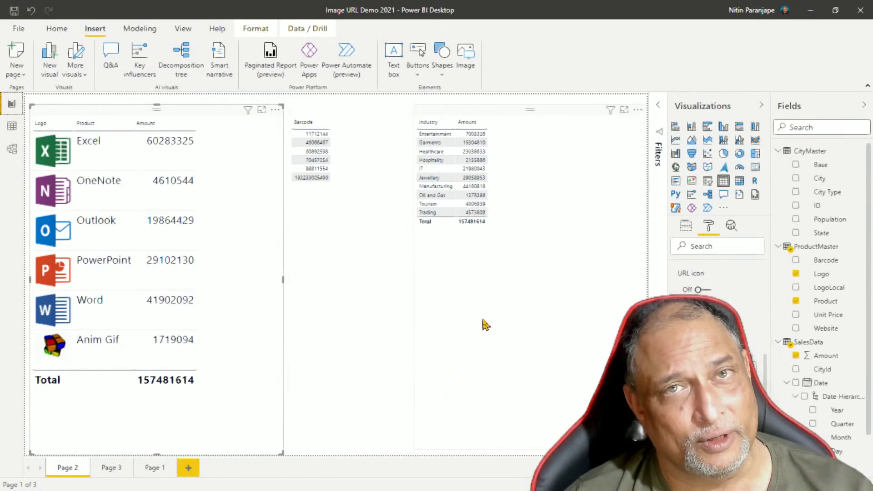
{"action": "left_click", "coordinate": [57, 29]}
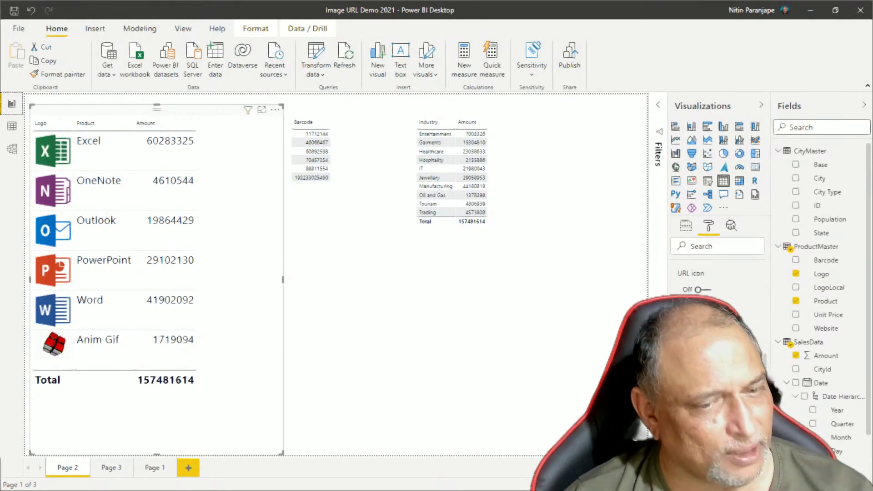
{"action": "key", "text": "alt+Tab"}
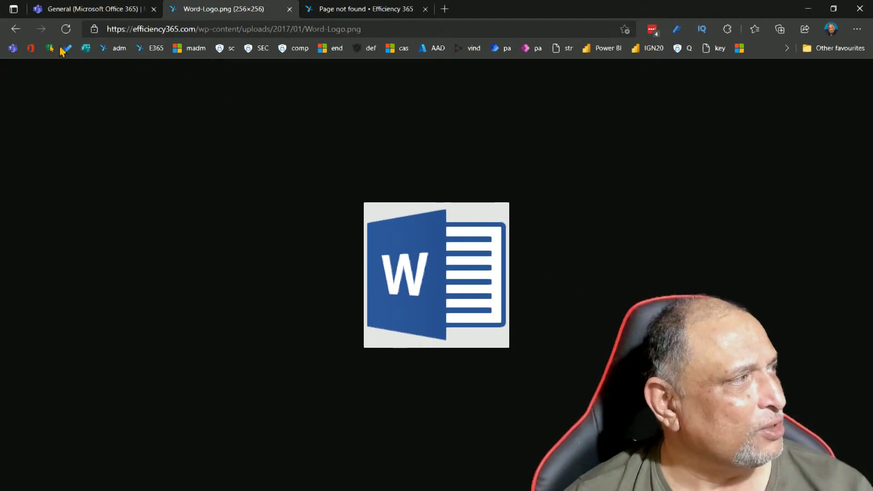
Step: Go back to app.powerbi.com and open the Image URL Demo 2021 report from the 2021 workspace
{"action": "left_click", "coordinate": [15, 29]}
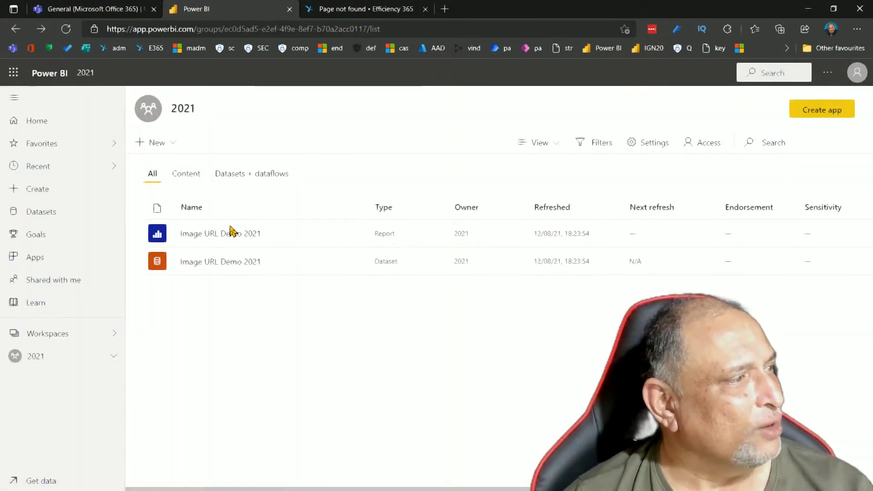
{"action": "left_click", "coordinate": [232, 234]}
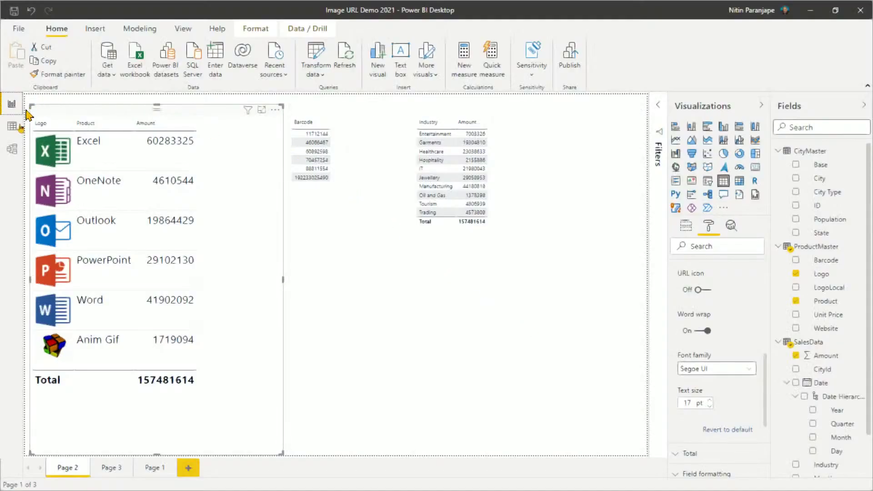
Step: Show the ProductMaster table with its Barcode-categorised column in Data view, then return to the report
{"action": "left_click", "coordinate": [12, 127]}
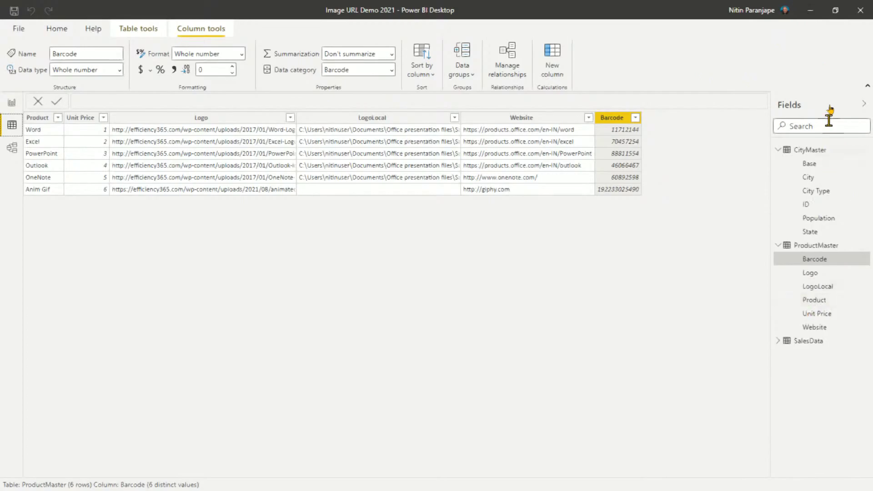
{"action": "left_click", "coordinate": [811, 10]}
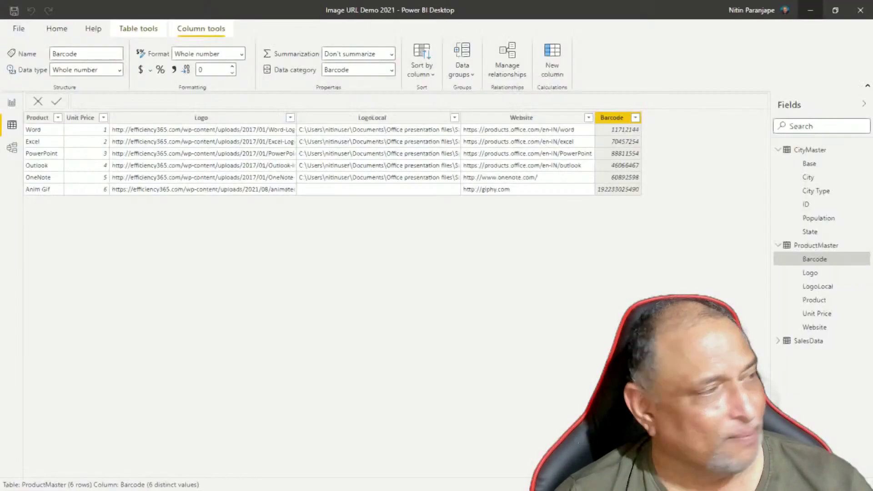
{"action": "left_click", "coordinate": [12, 103]}
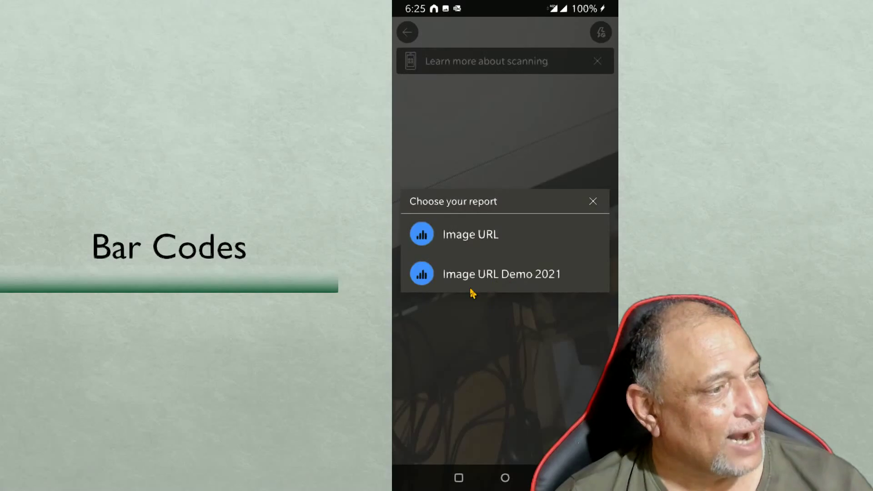
Step: Choose Image URL Demo 2021 for the scanned barcode, showing Anim Gif with Amount 1719094
{"action": "left_click", "coordinate": [532, 277]}
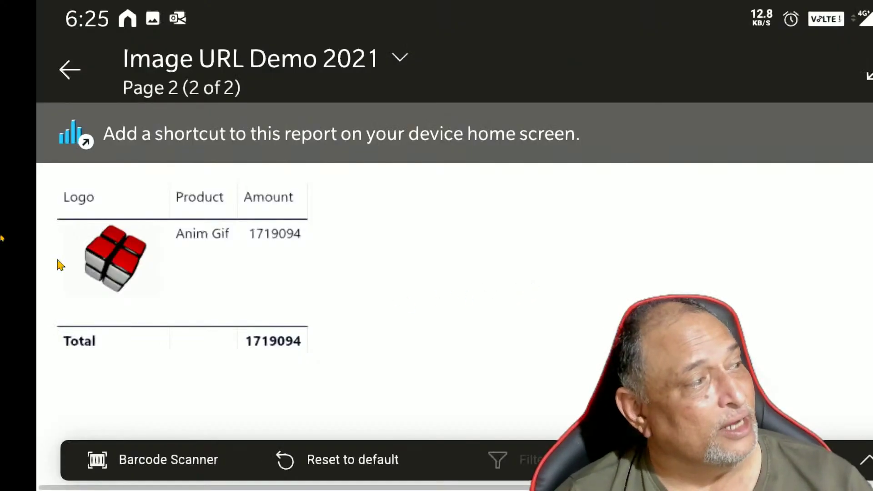